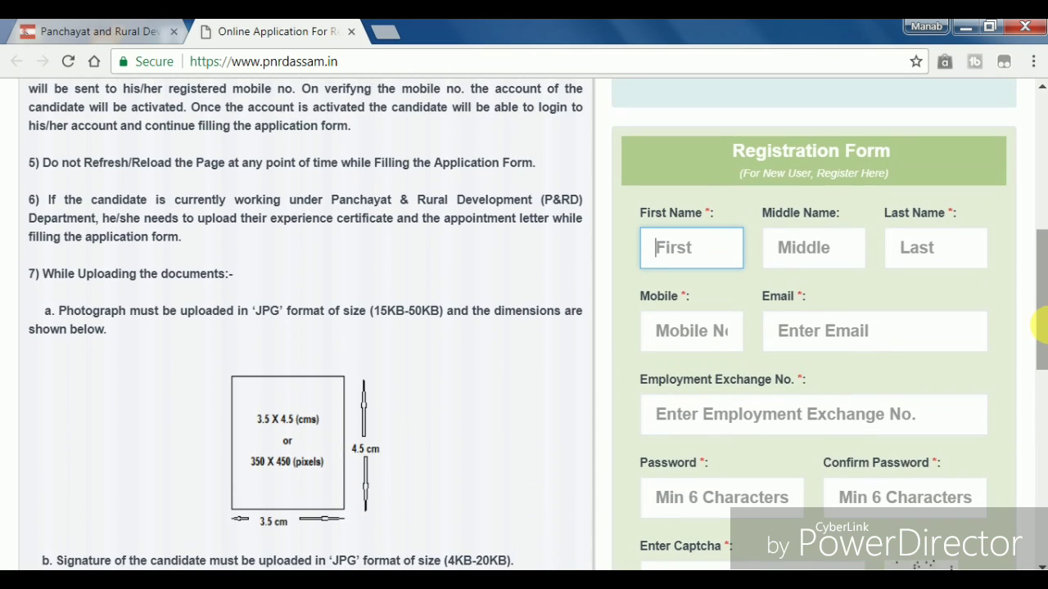
- Enter the candidate's first name and last name on the registration form
{"action": "left_click", "coordinate": [686, 260]}
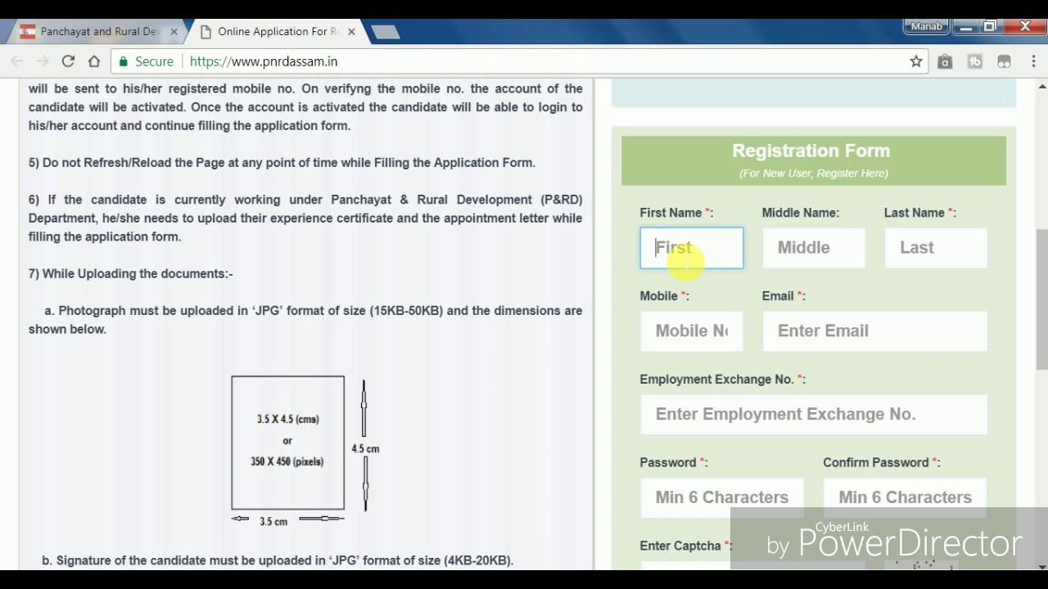
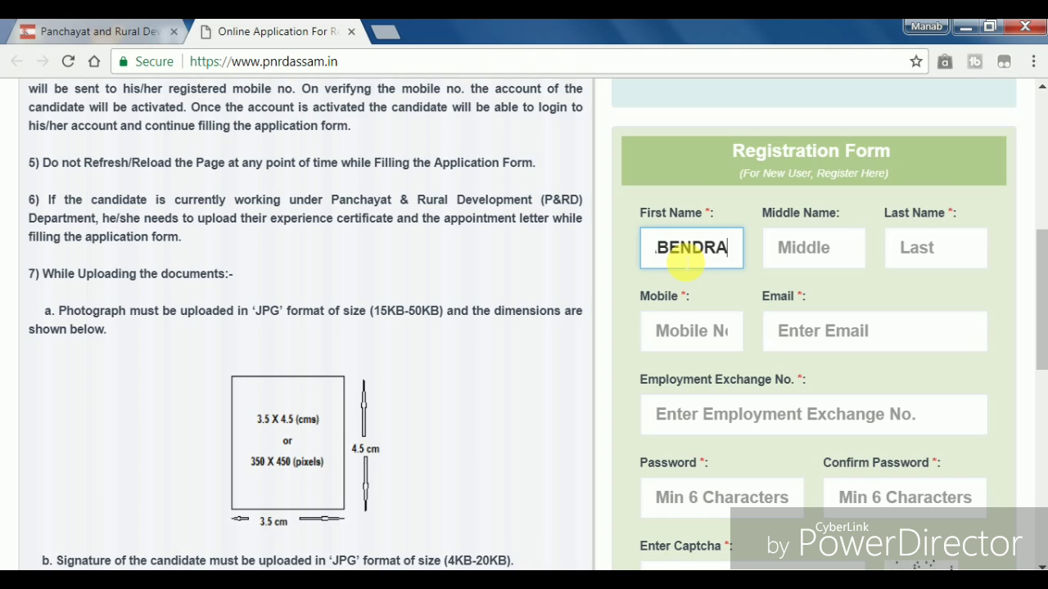
{"action": "left_click", "coordinate": [931, 260]}
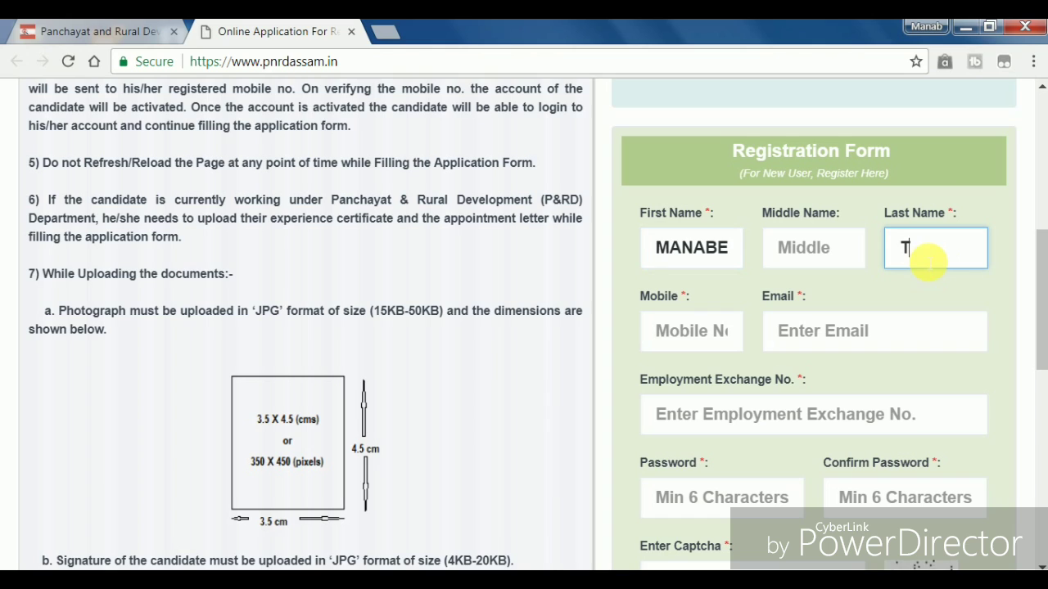
- Enter the candidate's mobile number and choose the autofilled e-mail address
{"action": "left_click", "coordinate": [716, 351]}
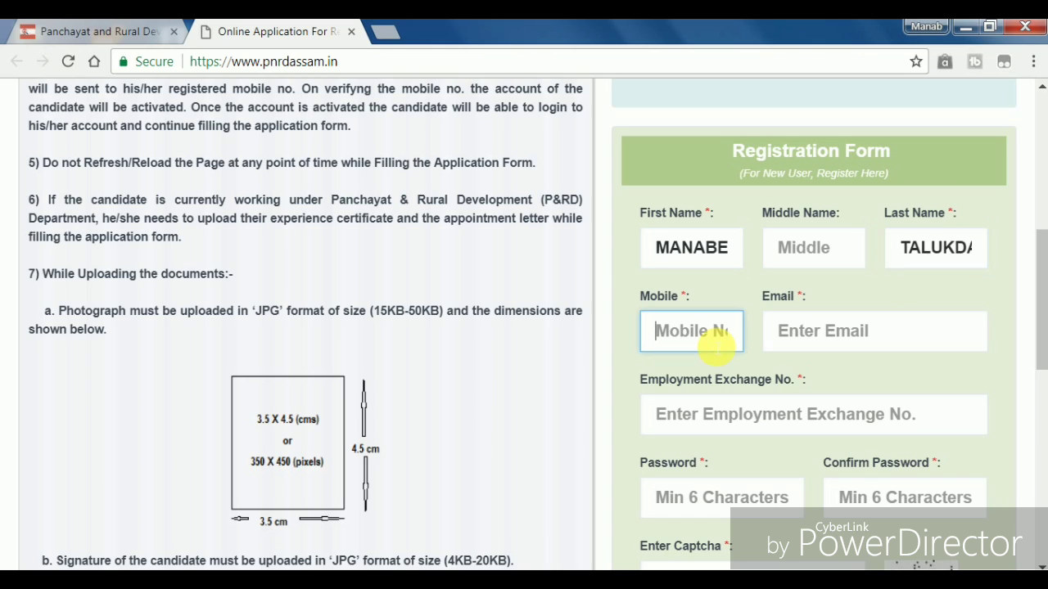
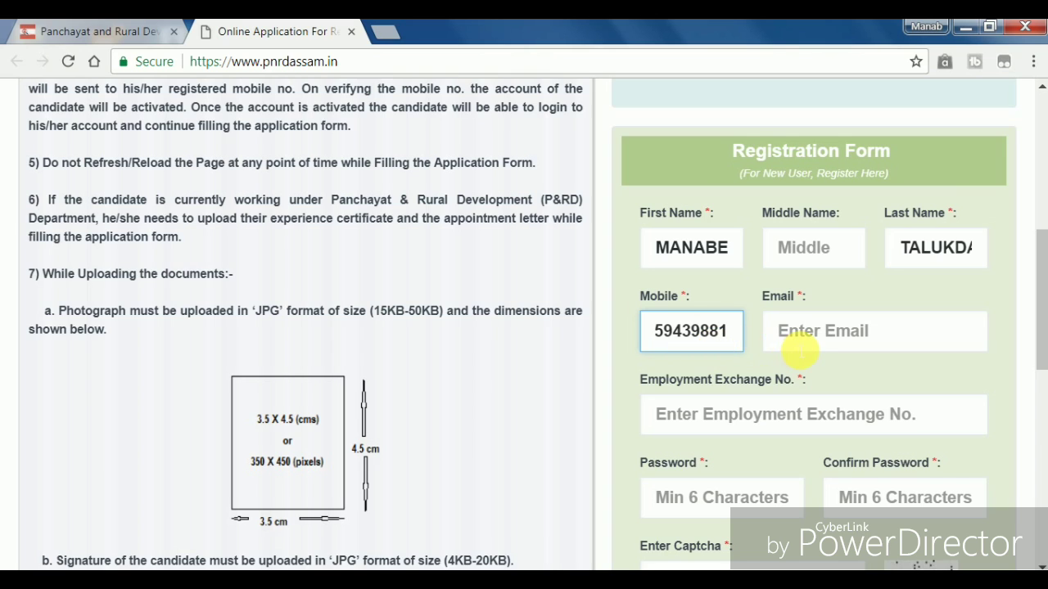
{"action": "left_click", "coordinate": [798, 352]}
{"action": "type", "text": "MANA"}
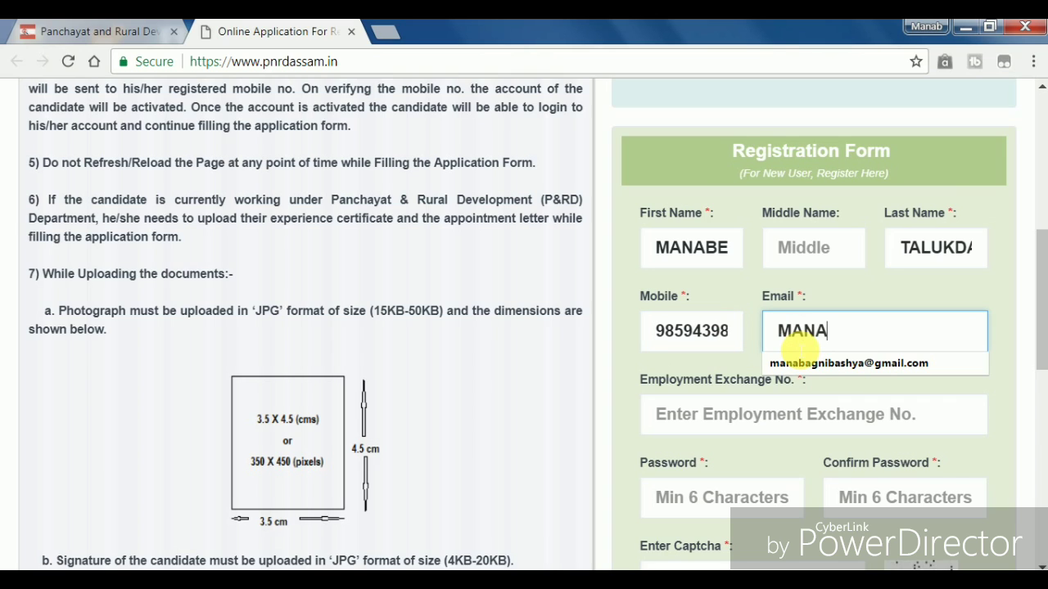
{"action": "left_click", "coordinate": [800, 362]}
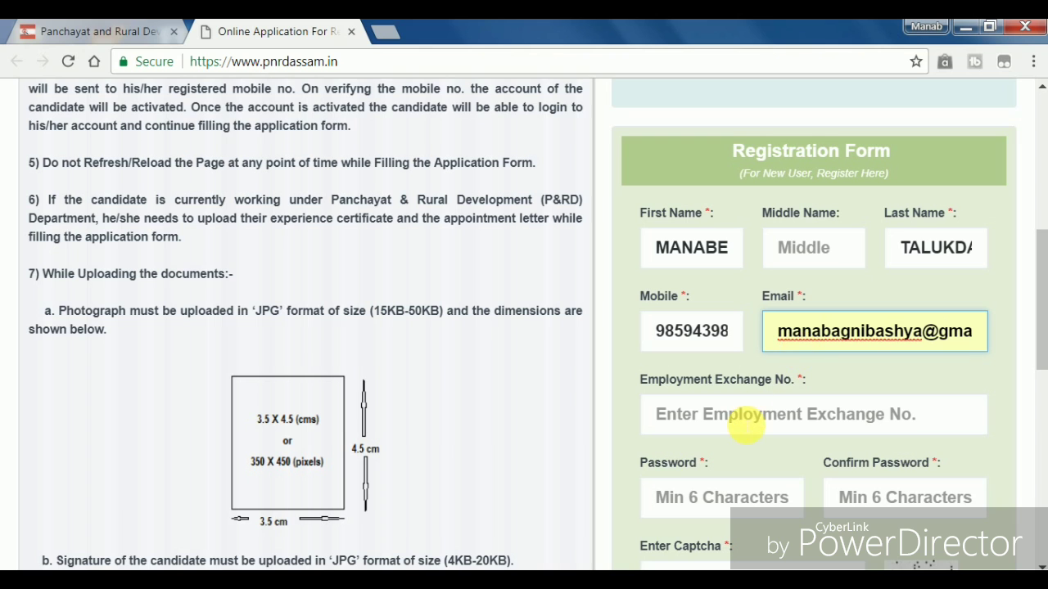
{"action": "left_click_drag", "start_coordinate": [1046, 319], "coordinate": [1036, 368]}
{"action": "left_click", "coordinate": [766, 246]}
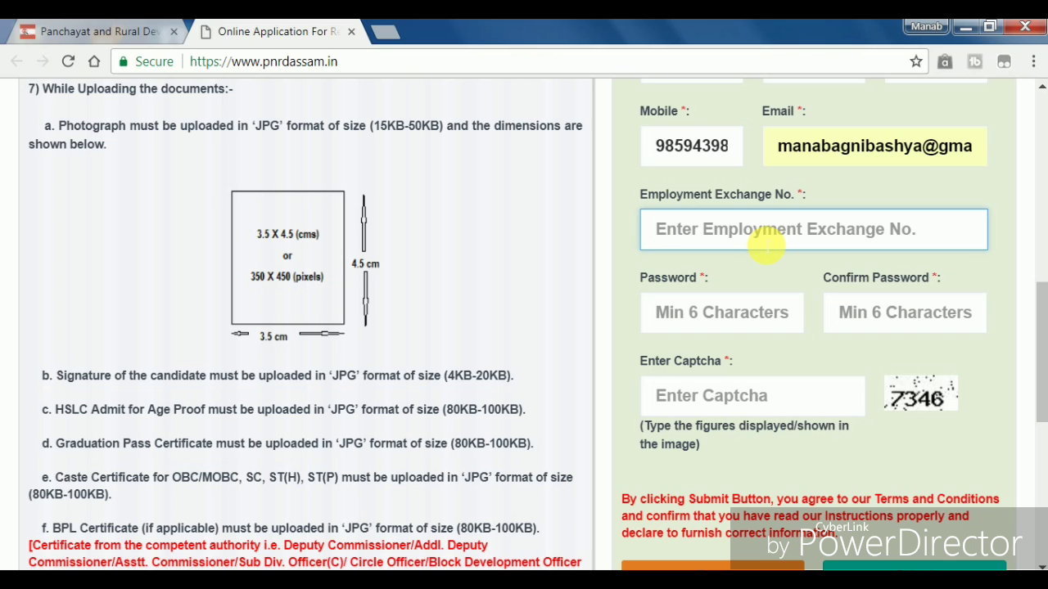
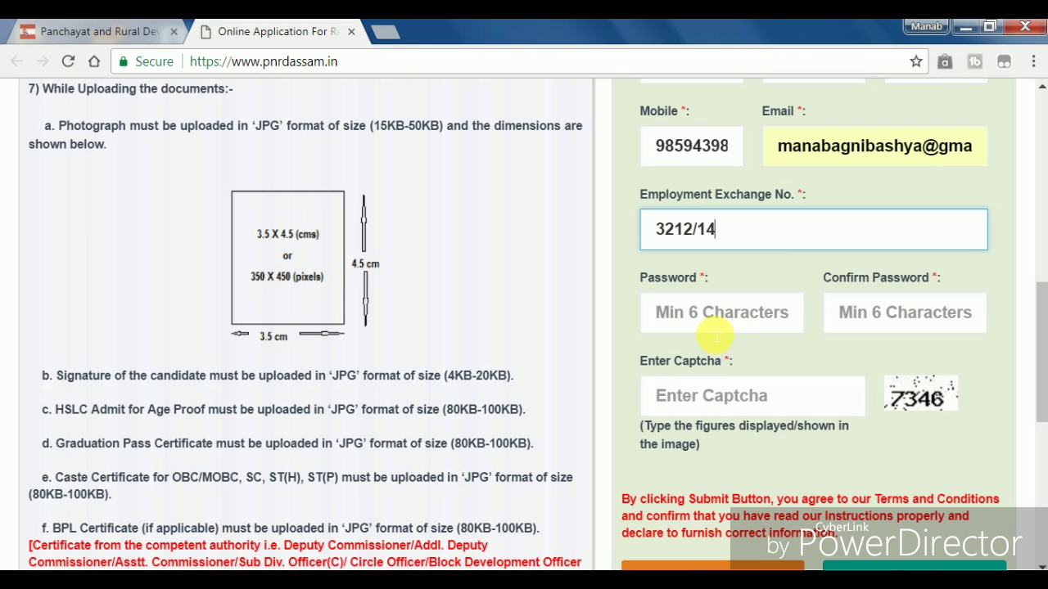
- Enter the employment exchange number, then set and confirm the account password
{"action": "left_click", "coordinate": [709, 326]}
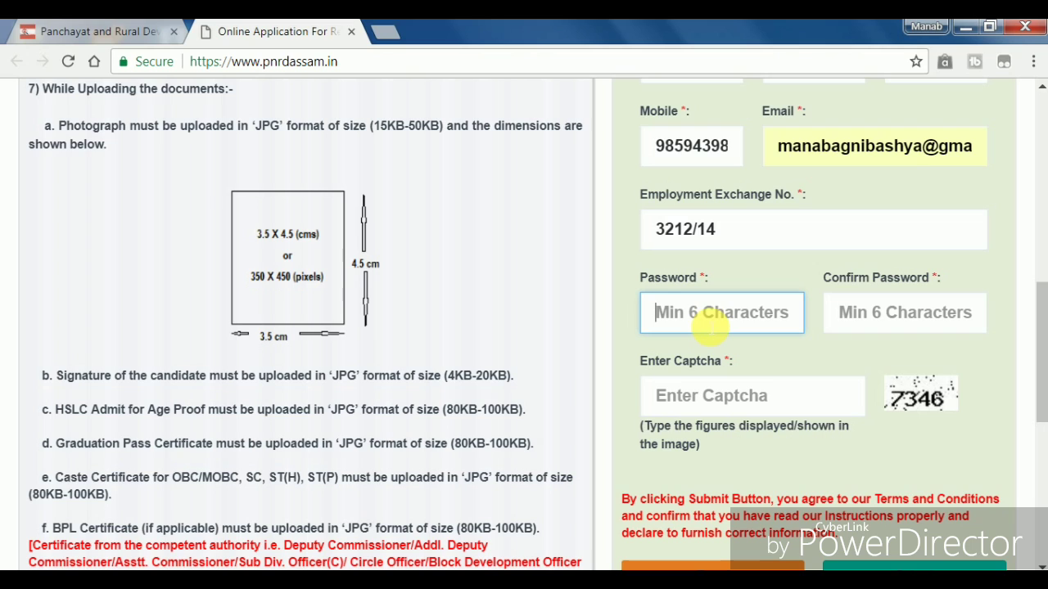
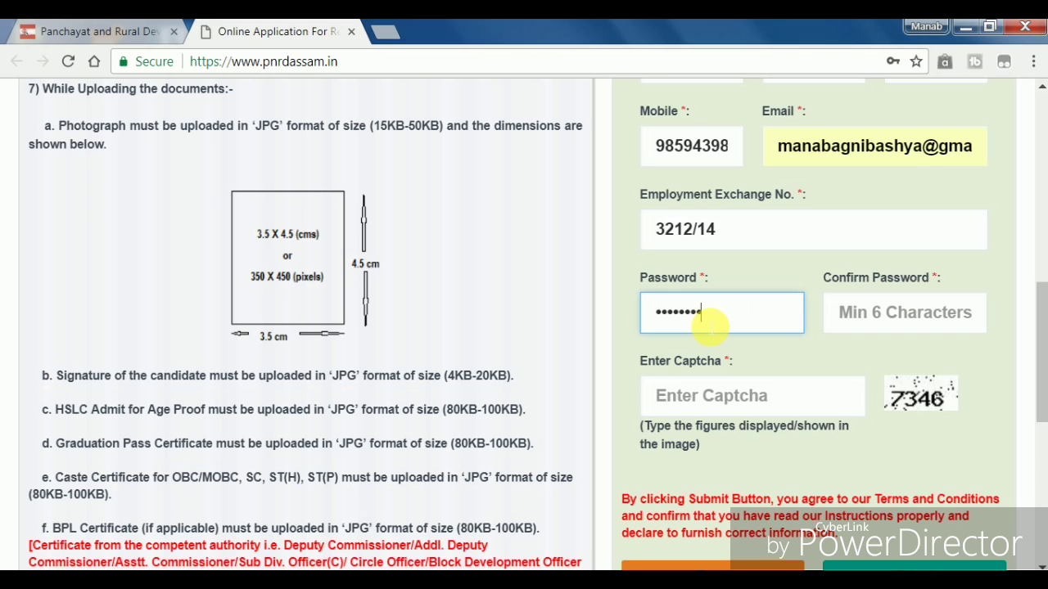
{"action": "left_click", "coordinate": [935, 315]}
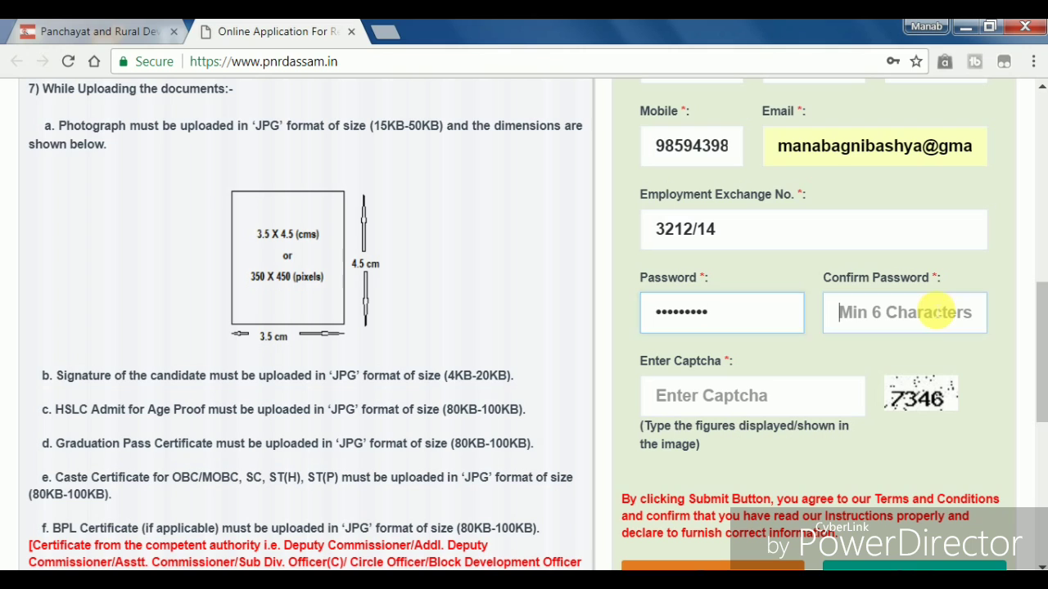
{"action": "type", "text": "a"}
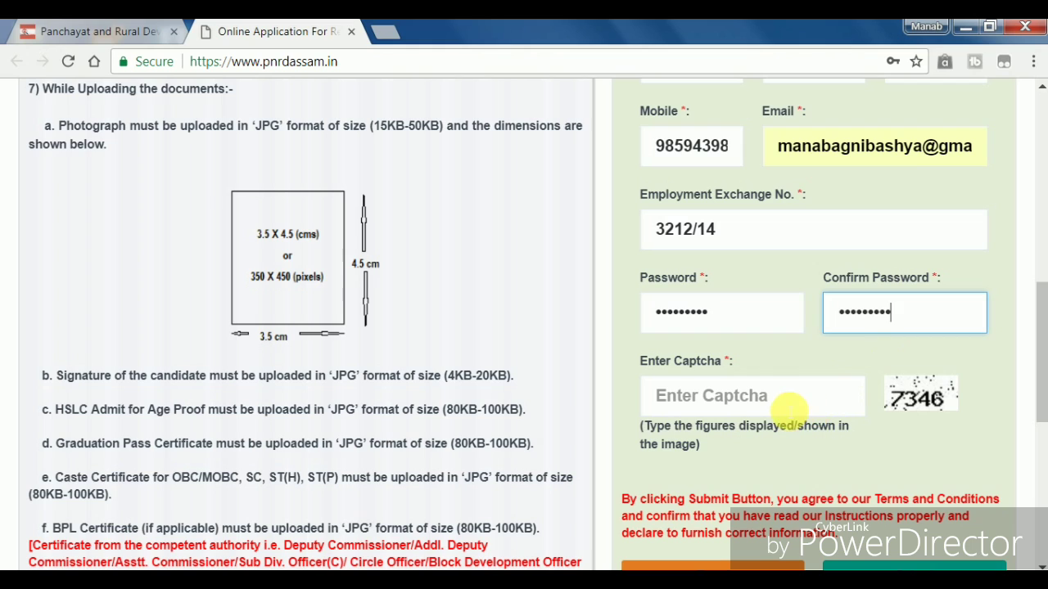
- Enter the captcha code and submit the registration form
{"action": "left_click", "coordinate": [787, 403]}
{"action": "type", "text": "7"}
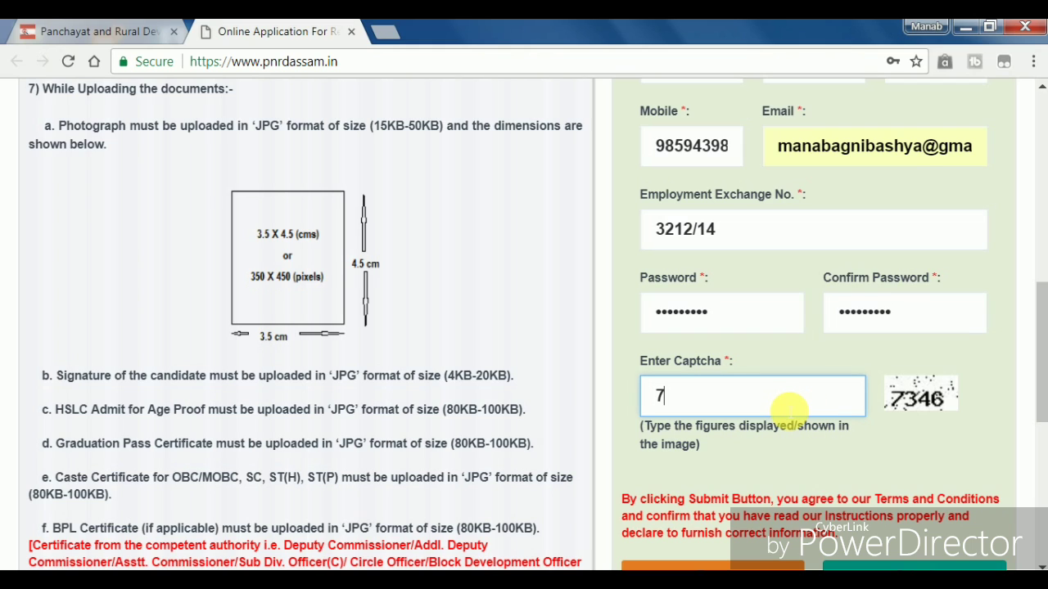
{"action": "type", "text": "346"}
{"action": "left_click_drag", "start_coordinate": [1041, 365], "coordinate": [1039, 401]}
{"action": "left_click", "coordinate": [890, 459]}
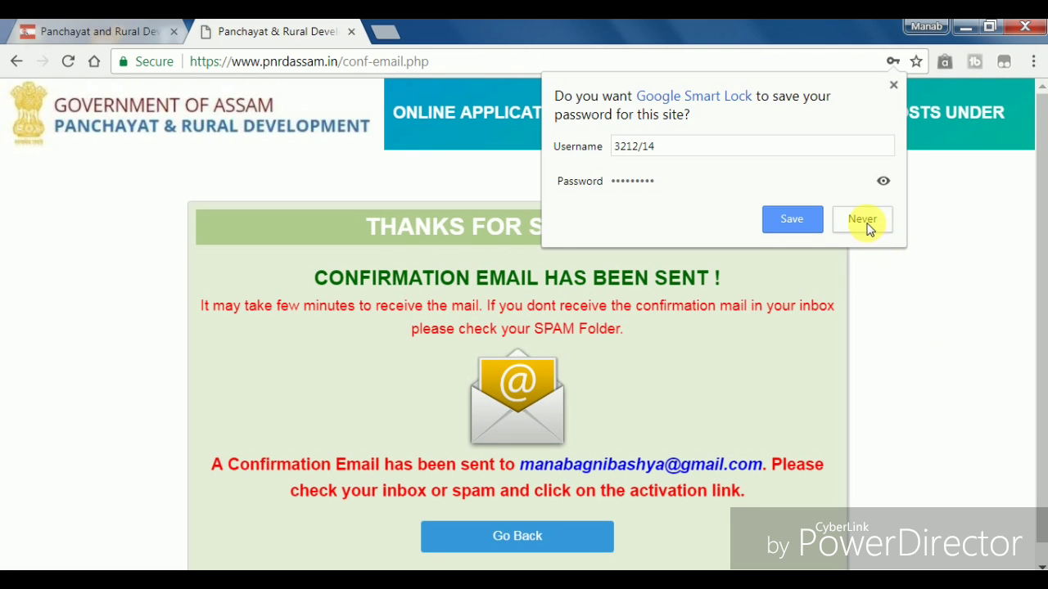
- Decline Chrome's offer to save the password and scroll the Thanks for Signing Up page
{"action": "left_click", "coordinate": [868, 225]}
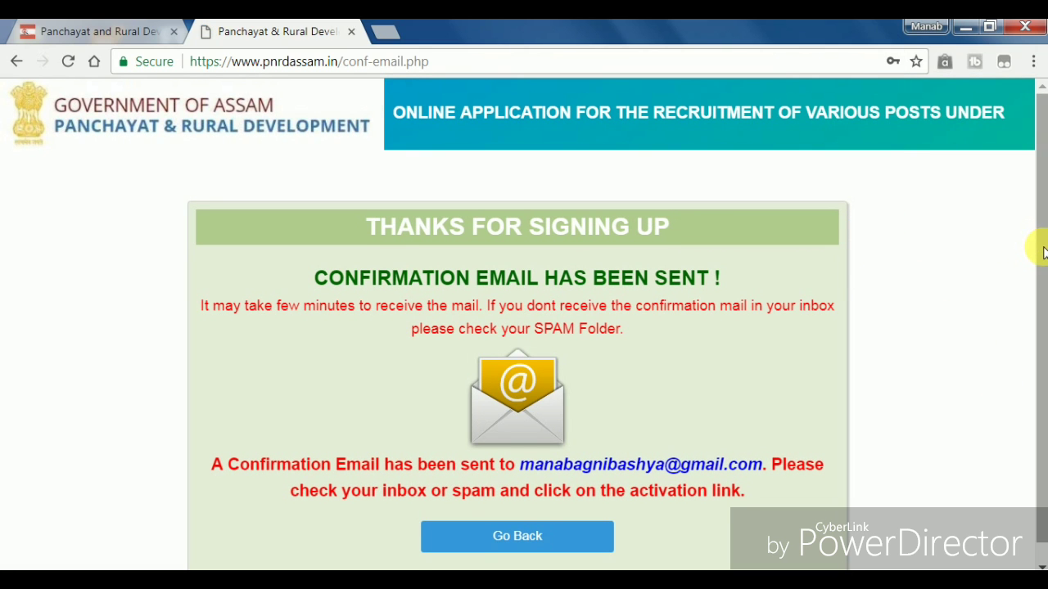
{"action": "scroll", "coordinate": [1044, 299], "scroll_direction": "down", "scroll_amount": 1}
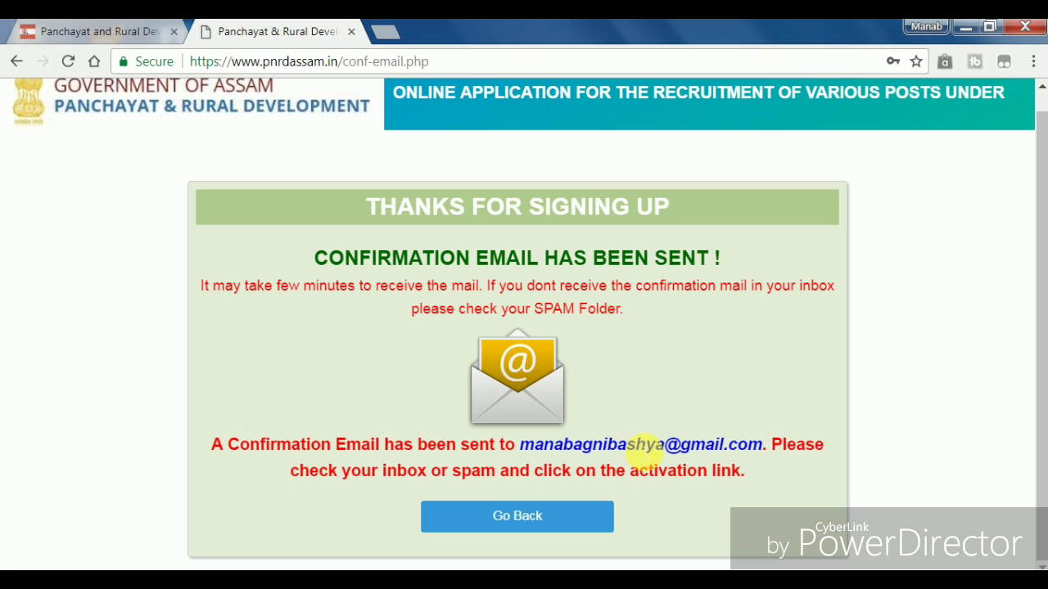
- Search Google for Gmail in a new tab and open the 'Gmail - Google' result
{"action": "left_click", "coordinate": [386, 37]}
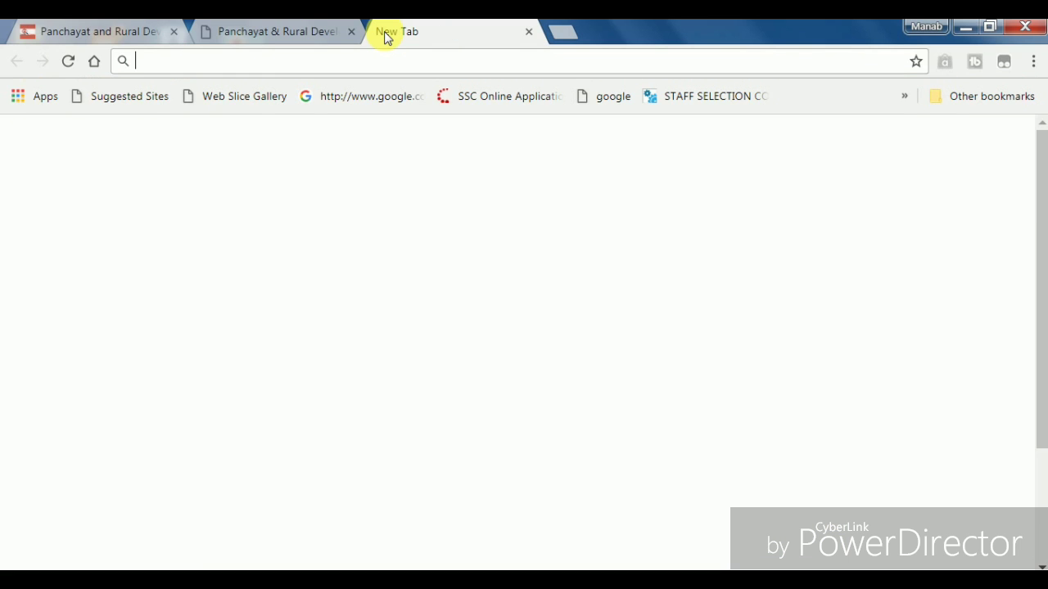
{"action": "type", "text": "GMAIL"}
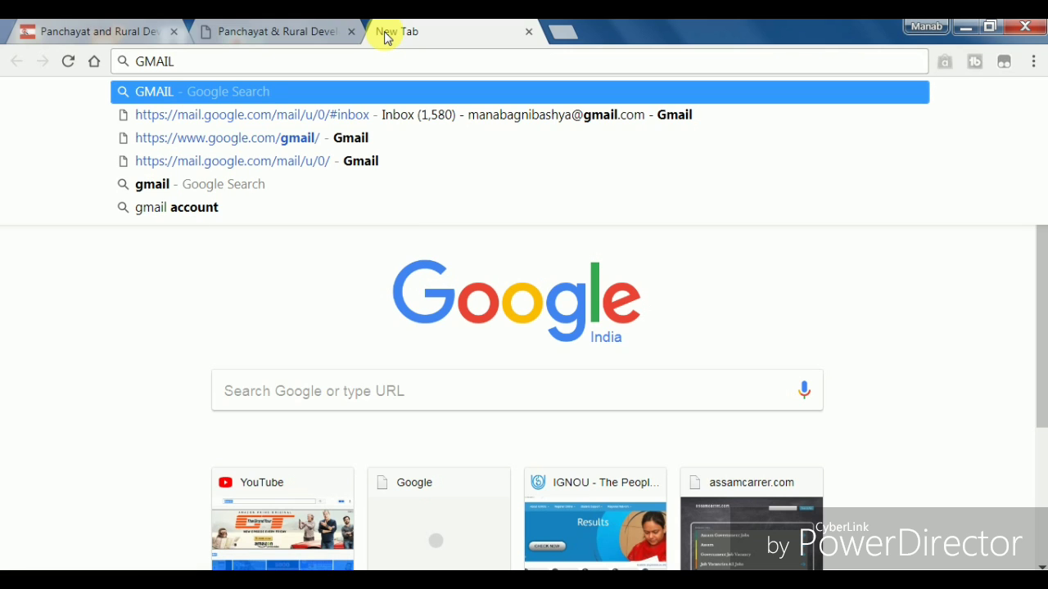
{"action": "key", "text": "BackSpace"}
{"action": "key", "text": "BackSpace"}
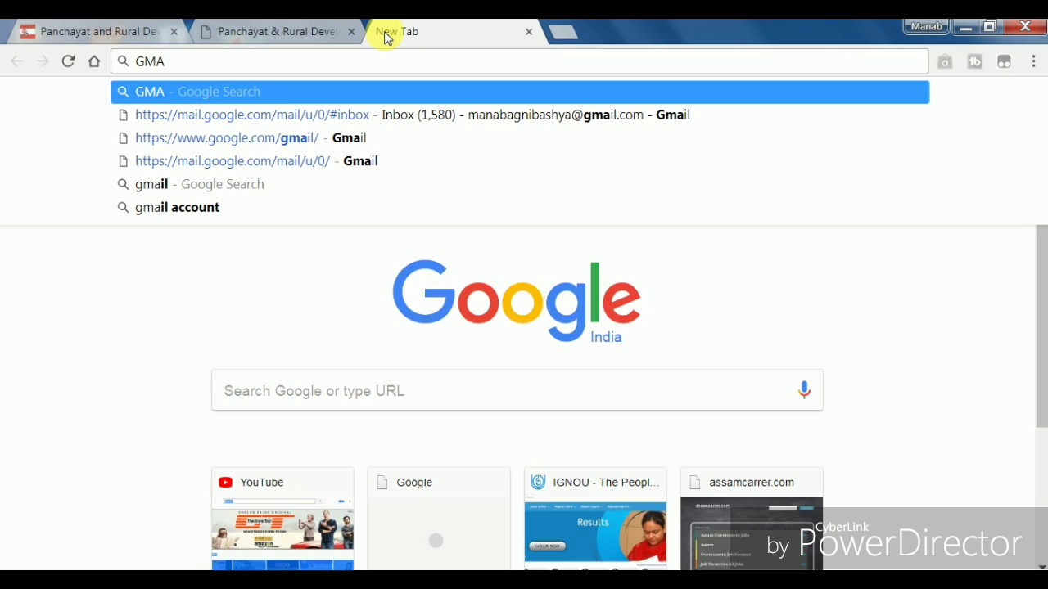
{"action": "type", "text": "il"}
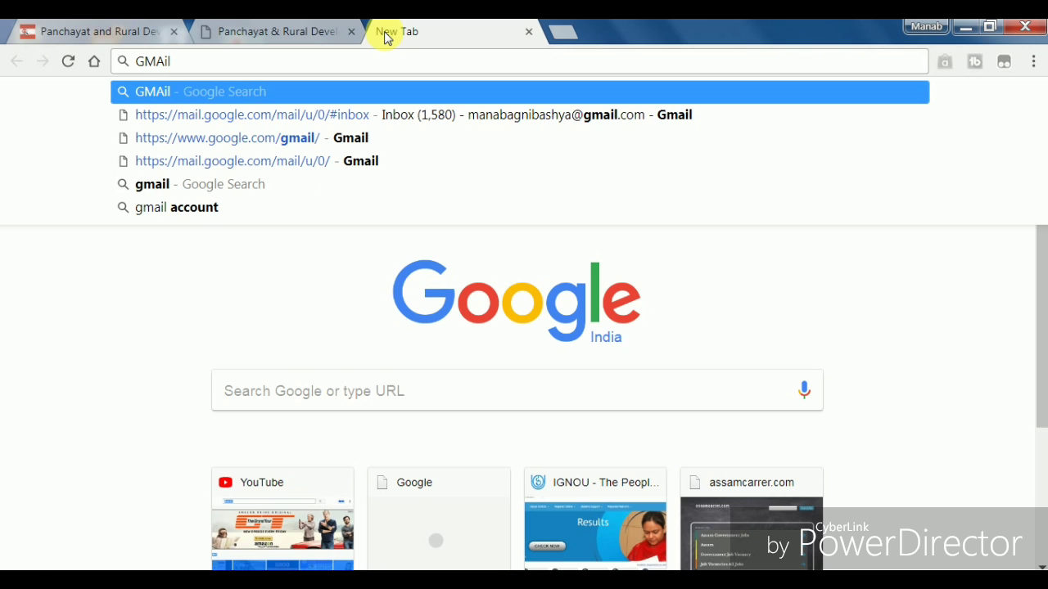
{"action": "key", "text": "Return"}
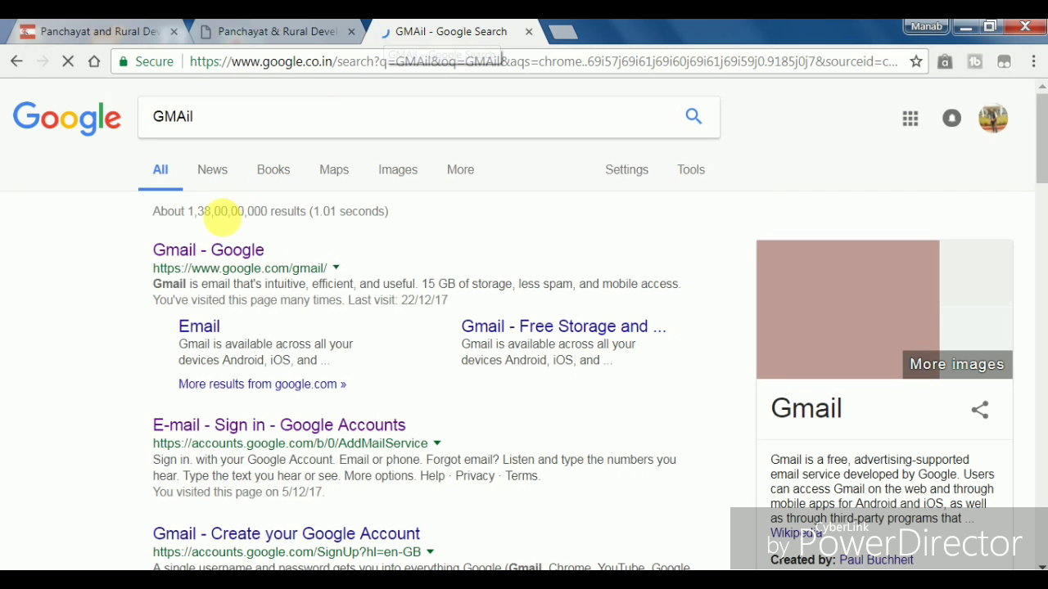
{"action": "left_click", "coordinate": [233, 256]}
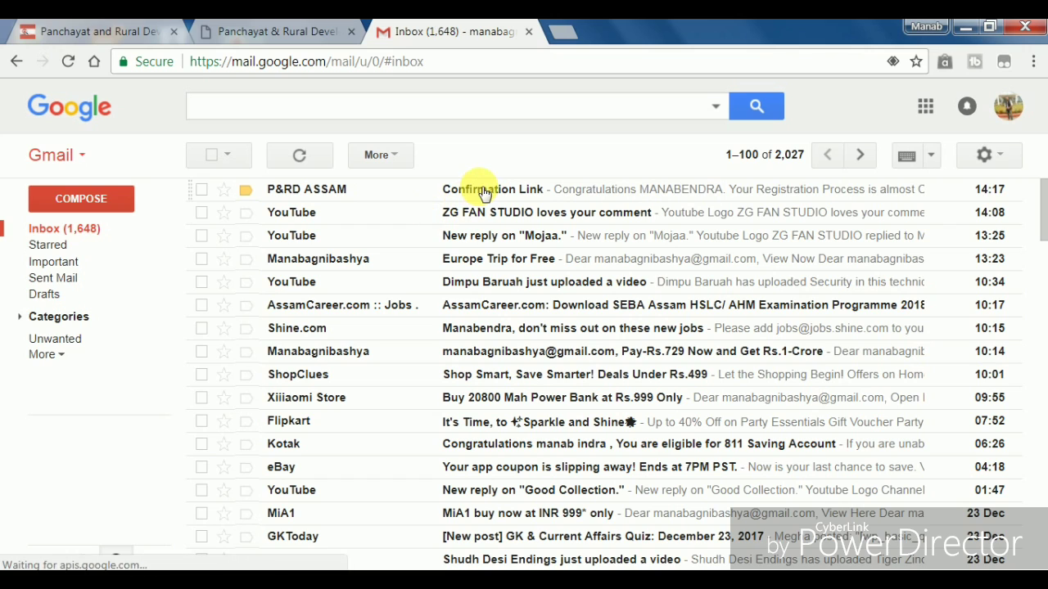
- Open the P&RD ASSAM 'Confirmation Link' e-mail and follow its conf-mobile.php verification link
{"action": "left_click", "coordinate": [488, 194]}
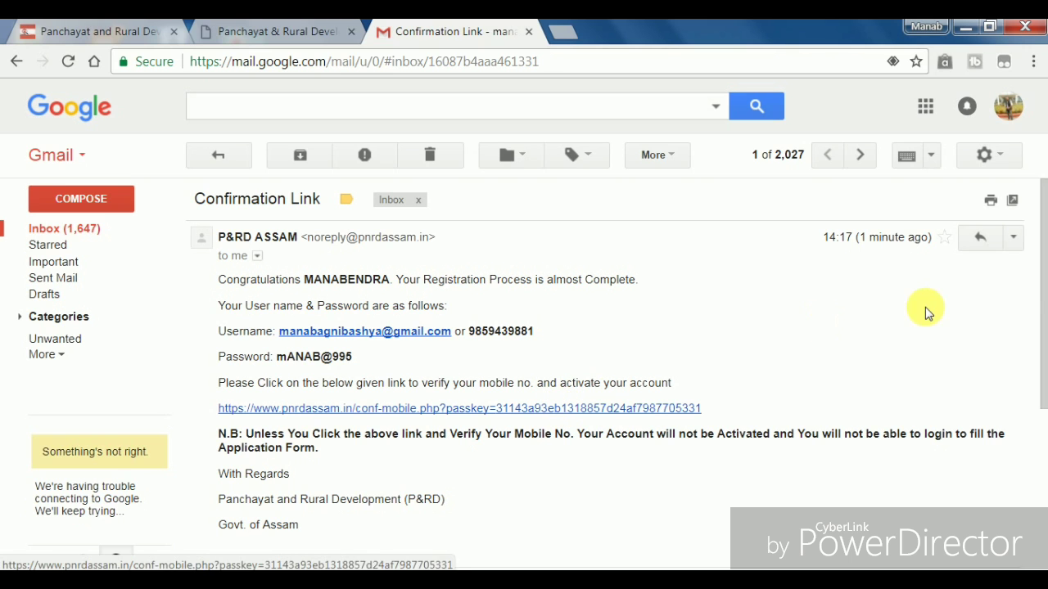
{"action": "left_click_drag", "start_coordinate": [1043, 280], "coordinate": [1038, 252]}
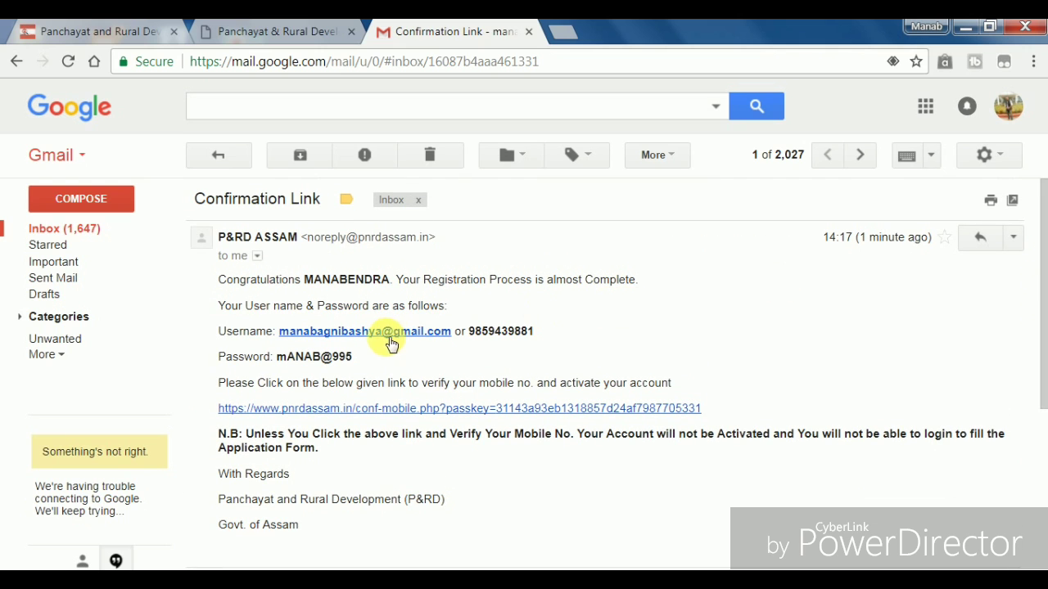
{"action": "left_click", "coordinate": [420, 411]}
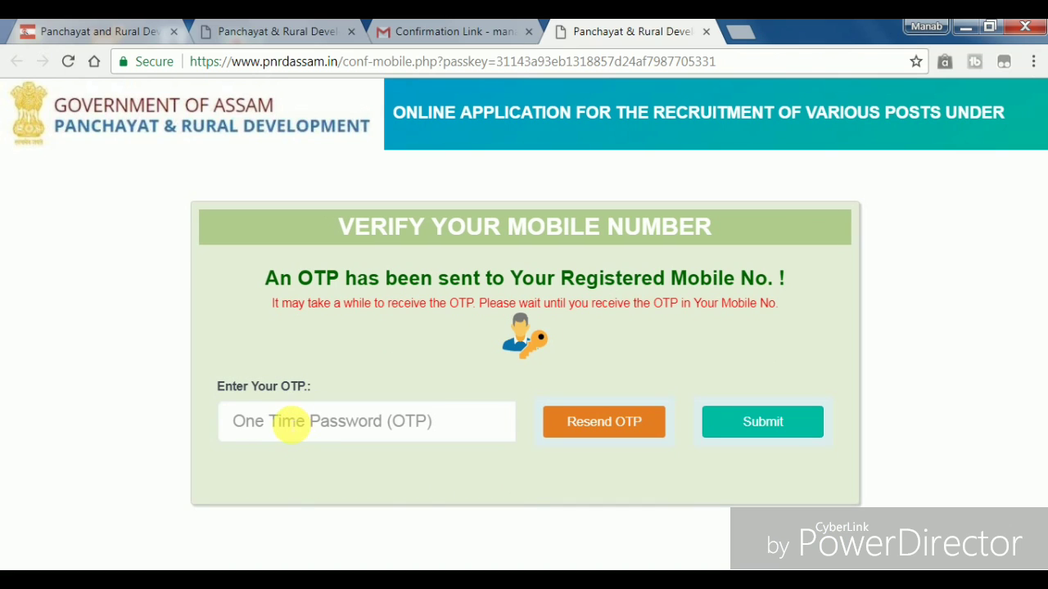
- Enter the one-time password received by SMS and submit it to activate the account
{"action": "left_click", "coordinate": [290, 423]}
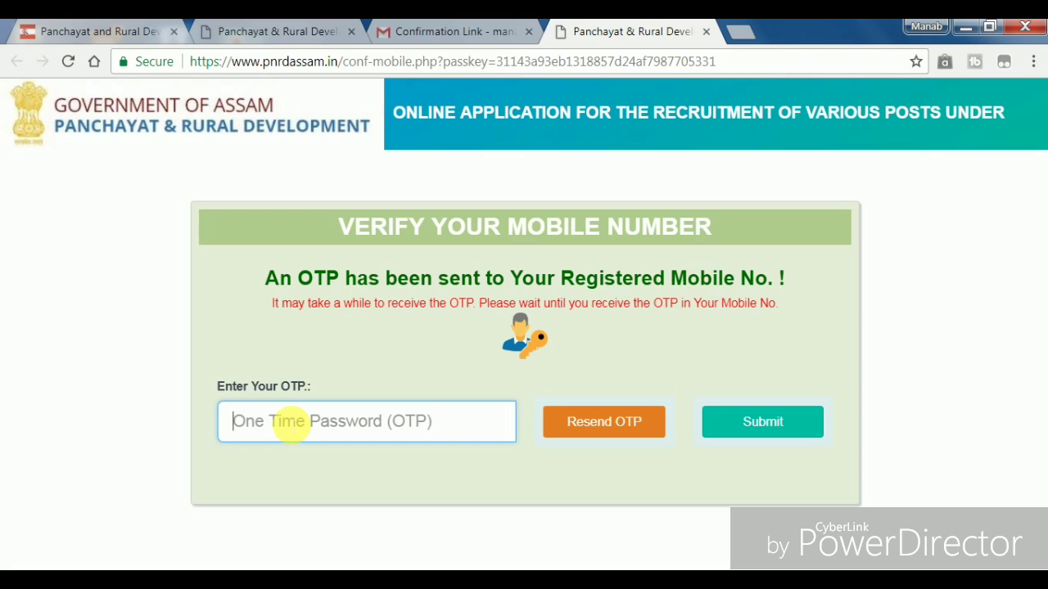
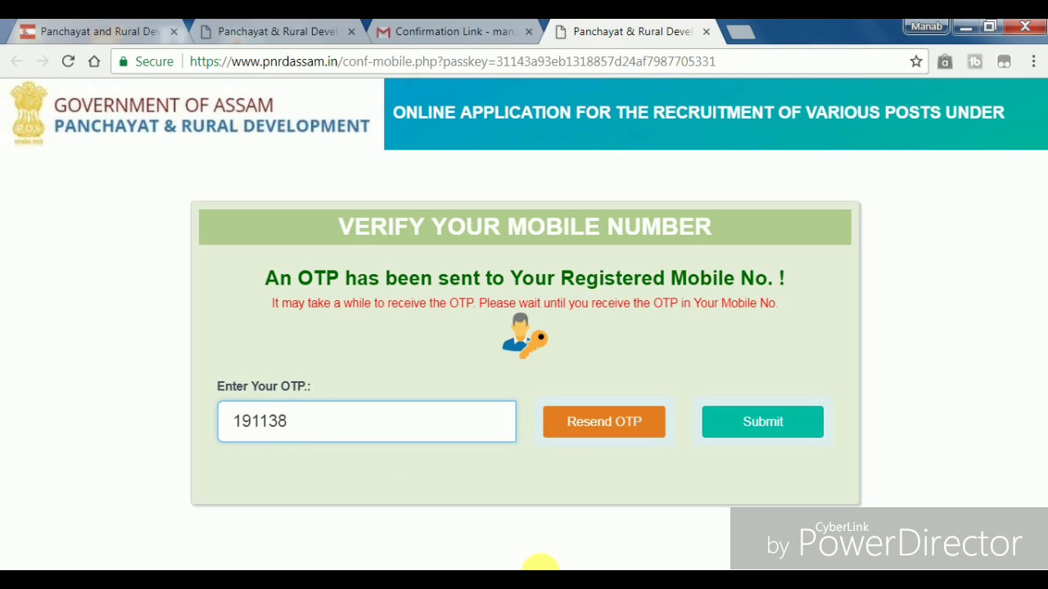
{"action": "left_click", "coordinate": [761, 434]}
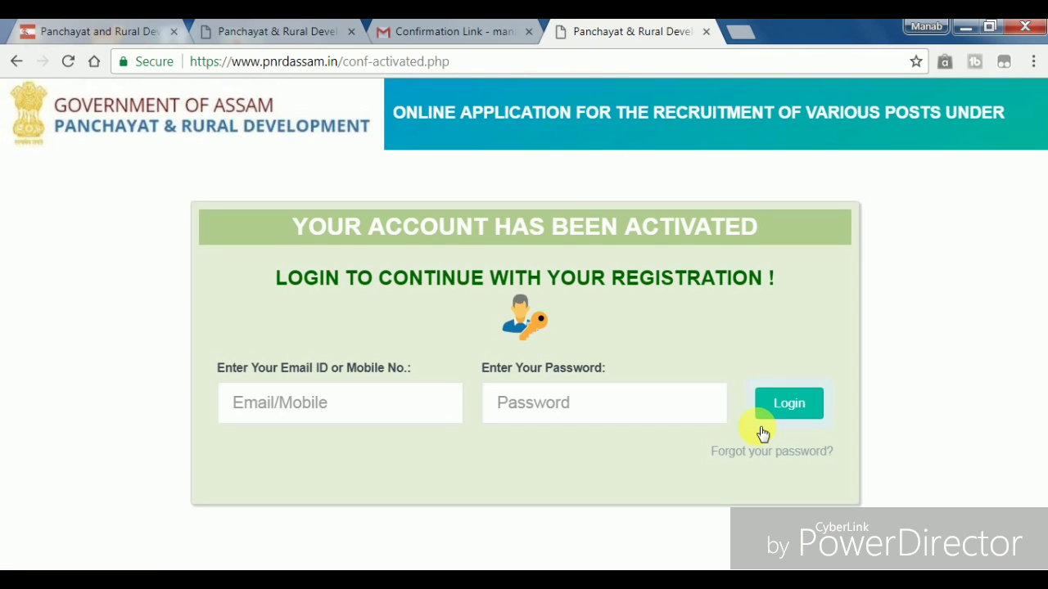
- Log in with the autofilled registered e-mail and the account password to reach the dashboard
{"action": "left_click", "coordinate": [370, 414]}
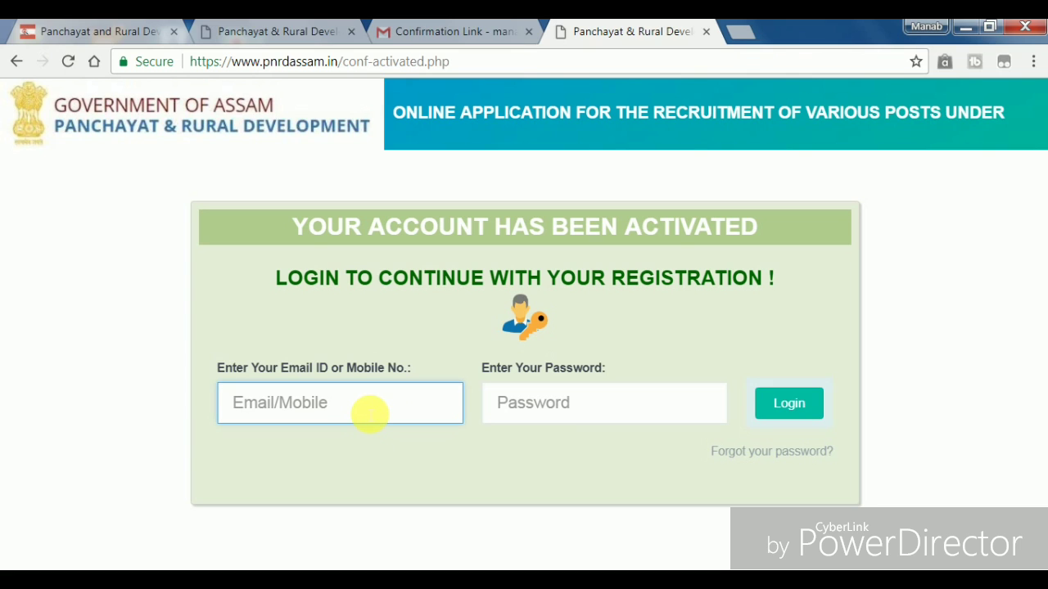
{"action": "type", "text": "mana"}
{"action": "key", "text": "Down"}
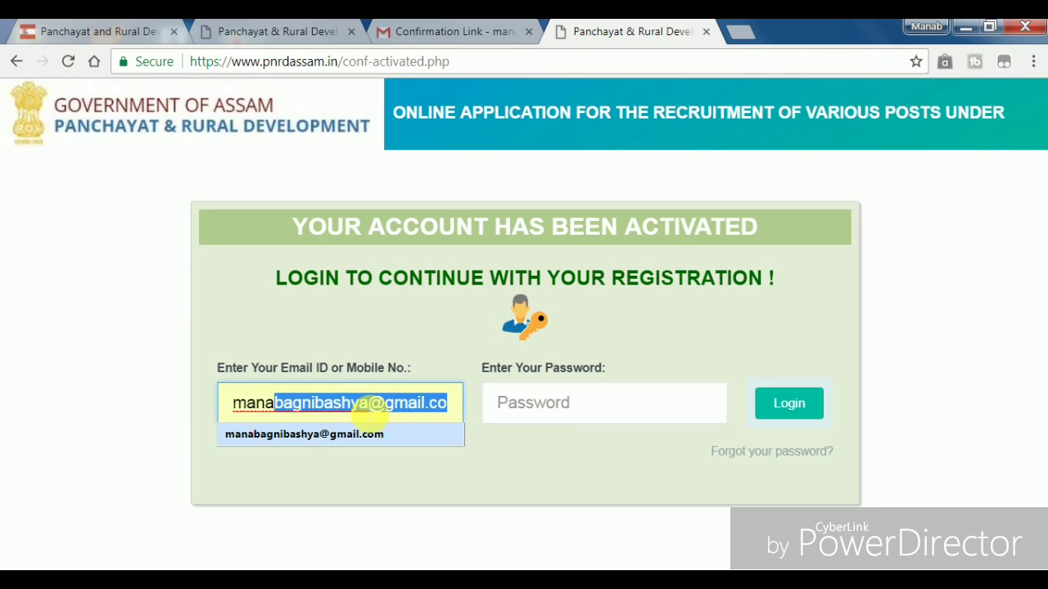
{"action": "key", "text": "Return"}
{"action": "left_click", "coordinate": [519, 421]}
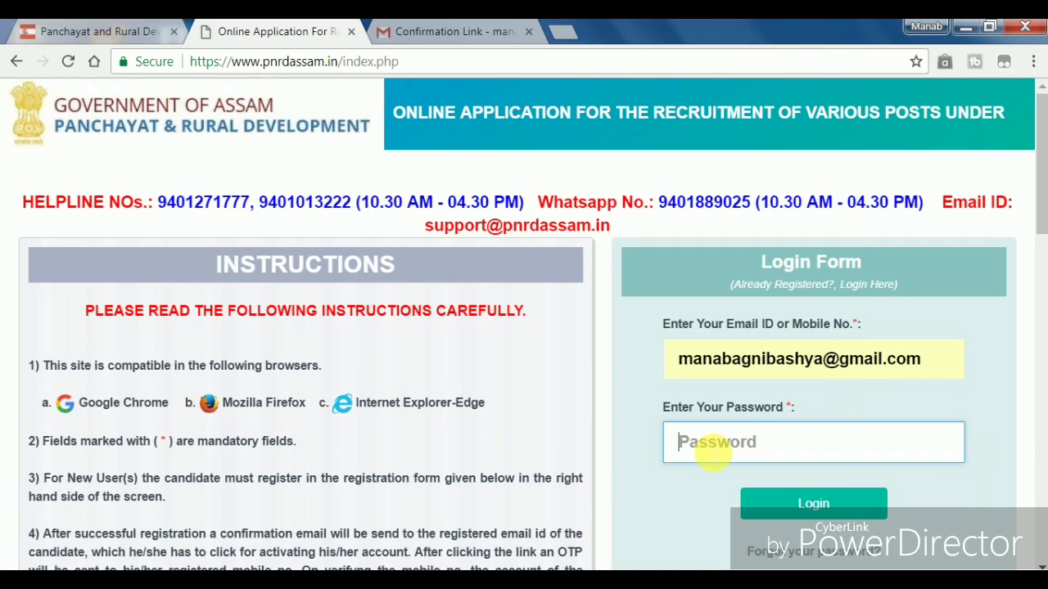
{"action": "type", "text": "•••••"}
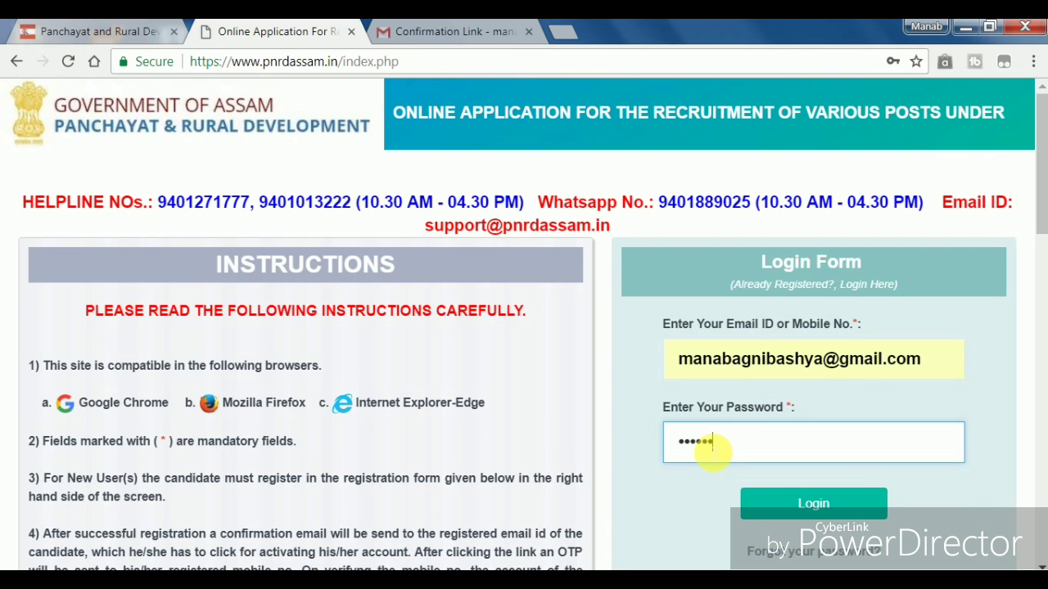
{"action": "left_click", "coordinate": [807, 506]}
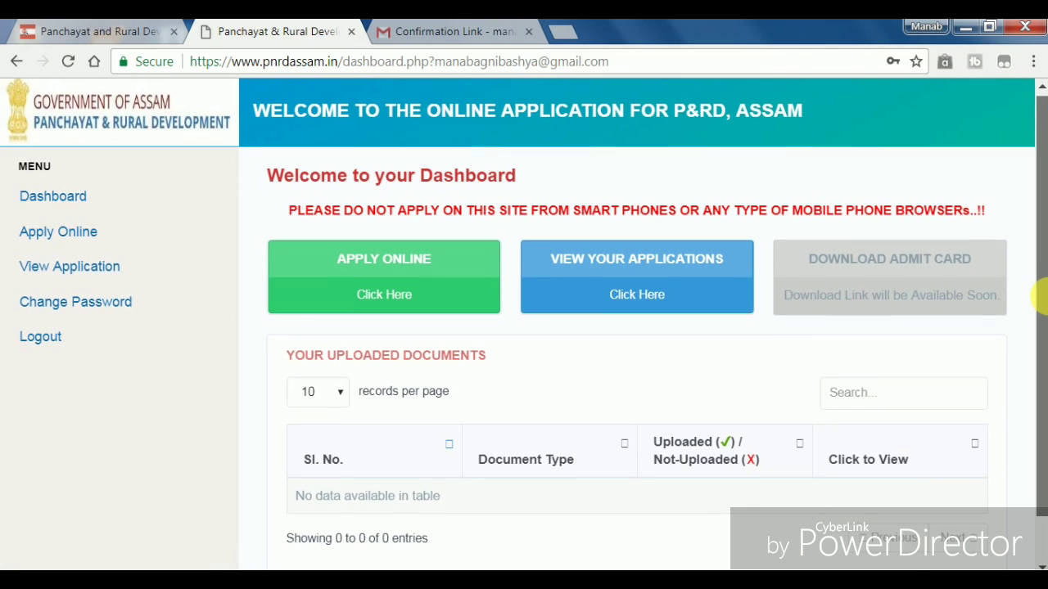
{"action": "left_click_drag", "start_coordinate": [1039, 292], "coordinate": [1036, 346]}
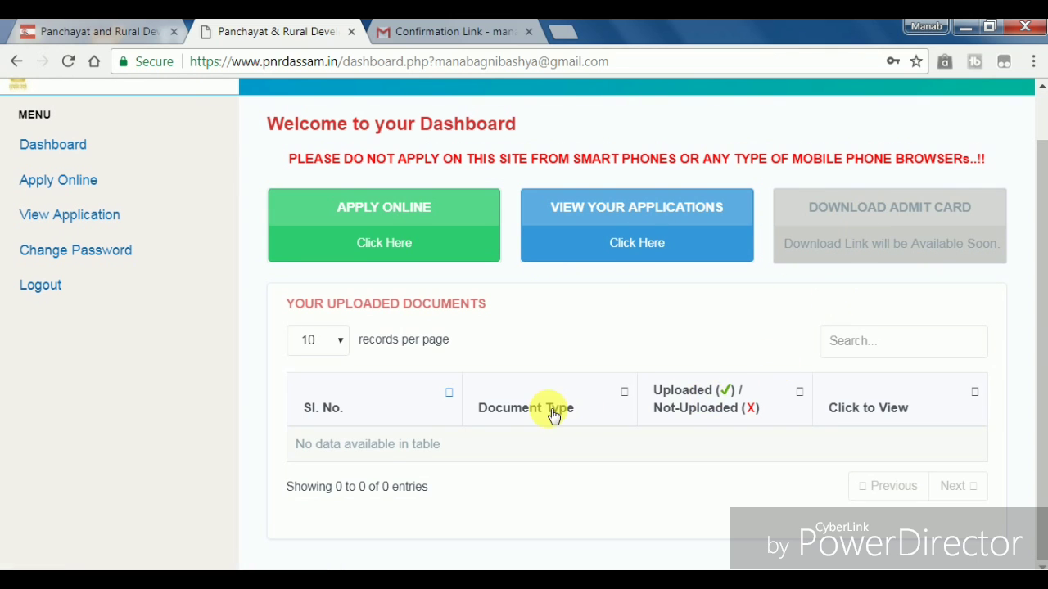
- Start Apply Online, answer No to Currently Working in P&RD, and submit the Male, Graduate in Arts, Group-1 details
{"action": "left_click", "coordinate": [375, 224]}
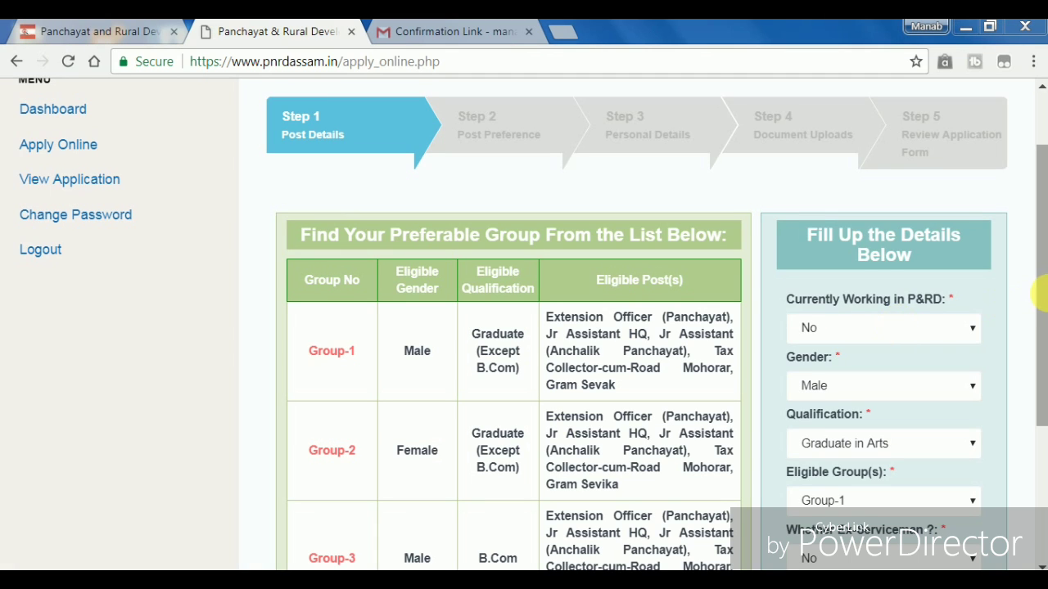
{"action": "left_click_drag", "start_coordinate": [1040, 290], "coordinate": [1041, 351]}
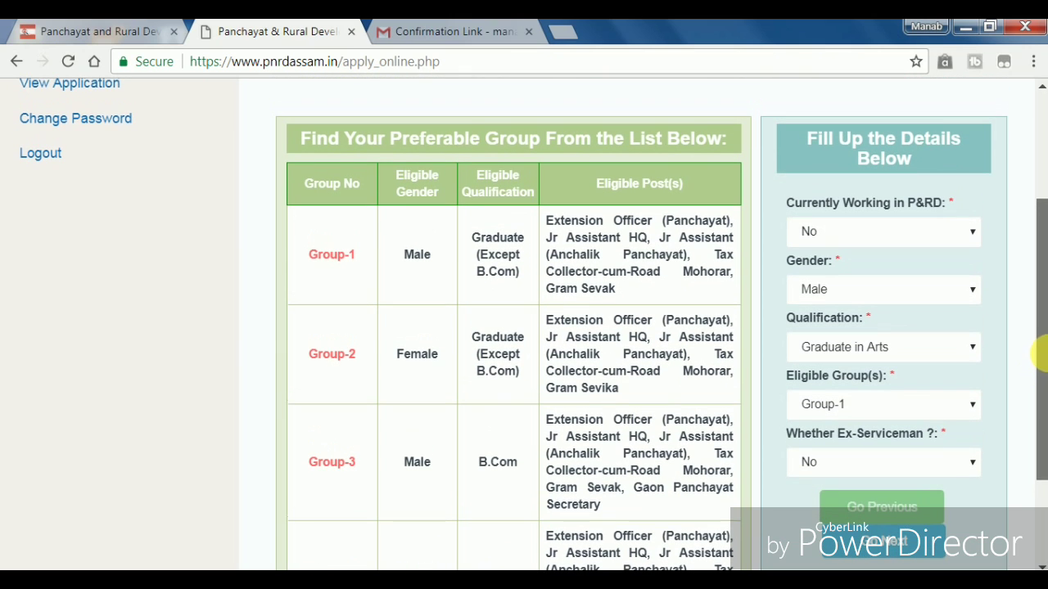
{"action": "left_click", "coordinate": [972, 236]}
{"action": "left_click", "coordinate": [847, 288]}
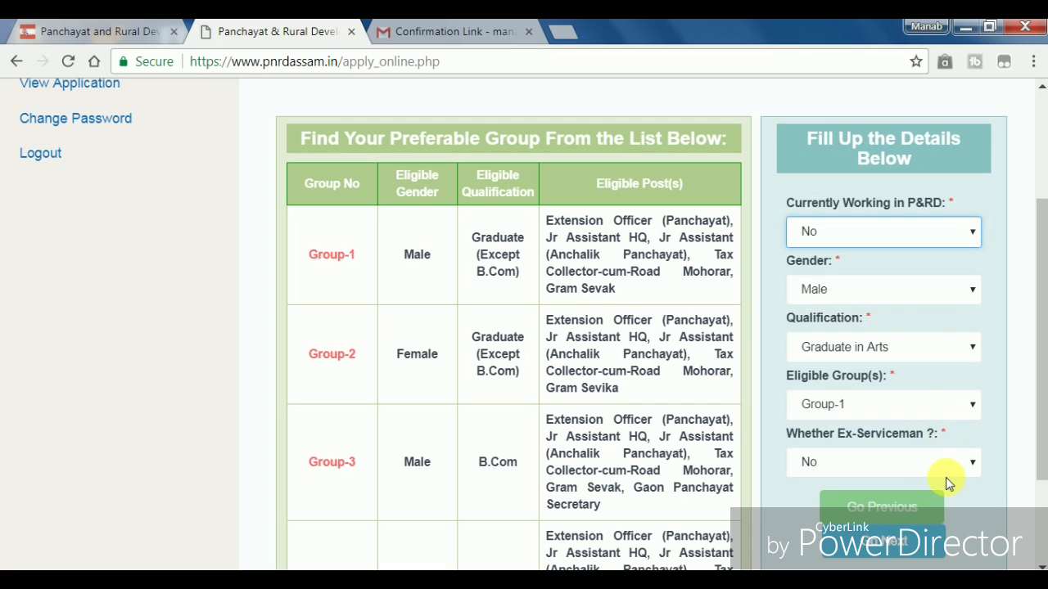
{"action": "left_click", "coordinate": [897, 545]}
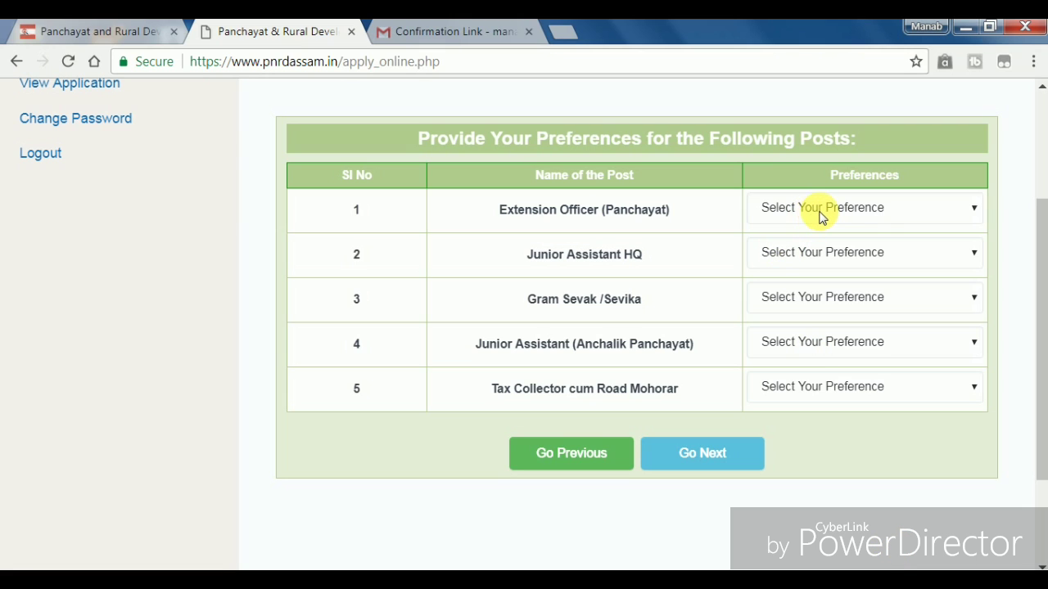
- Rank Junior Assistant HQ first, Extension Officer second, Tax Collector third, Junior Assistant (Anchalik) fourth, Gram Sevak fifth
{"action": "left_click", "coordinate": [862, 214]}
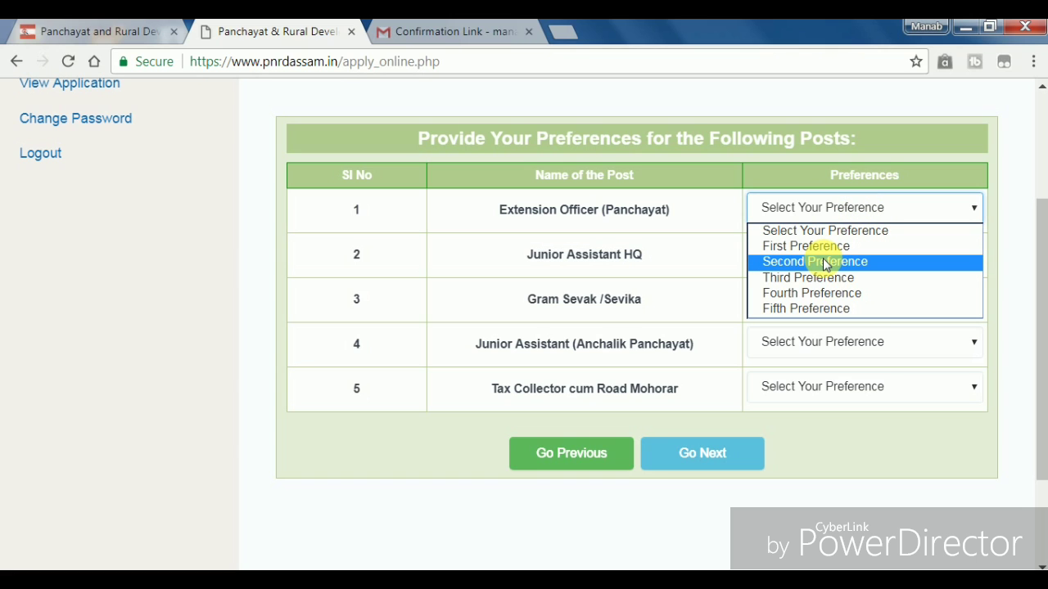
{"action": "left_click", "coordinate": [825, 262]}
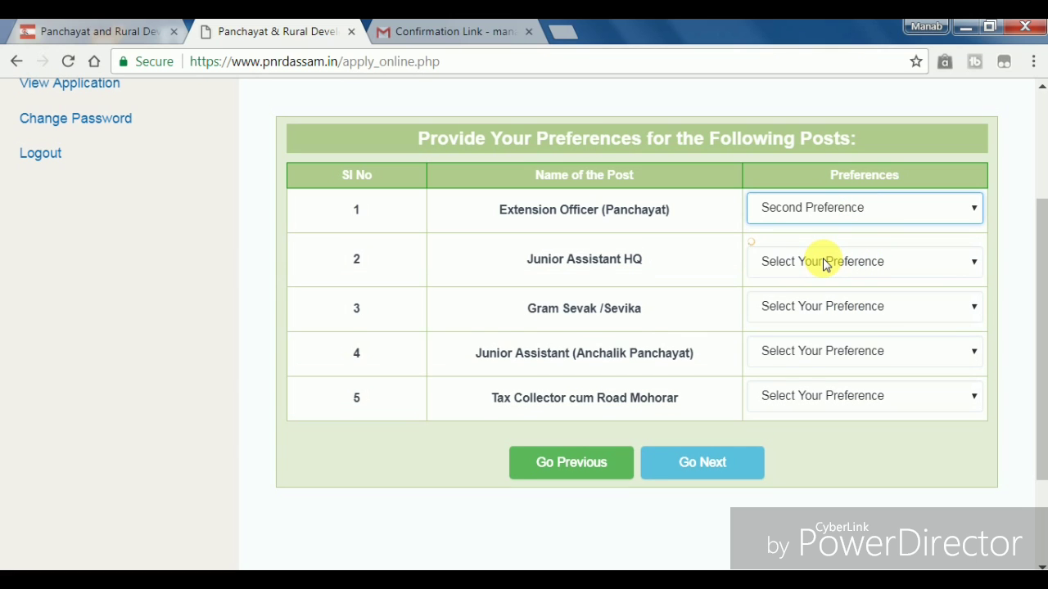
{"action": "left_click", "coordinate": [844, 260]}
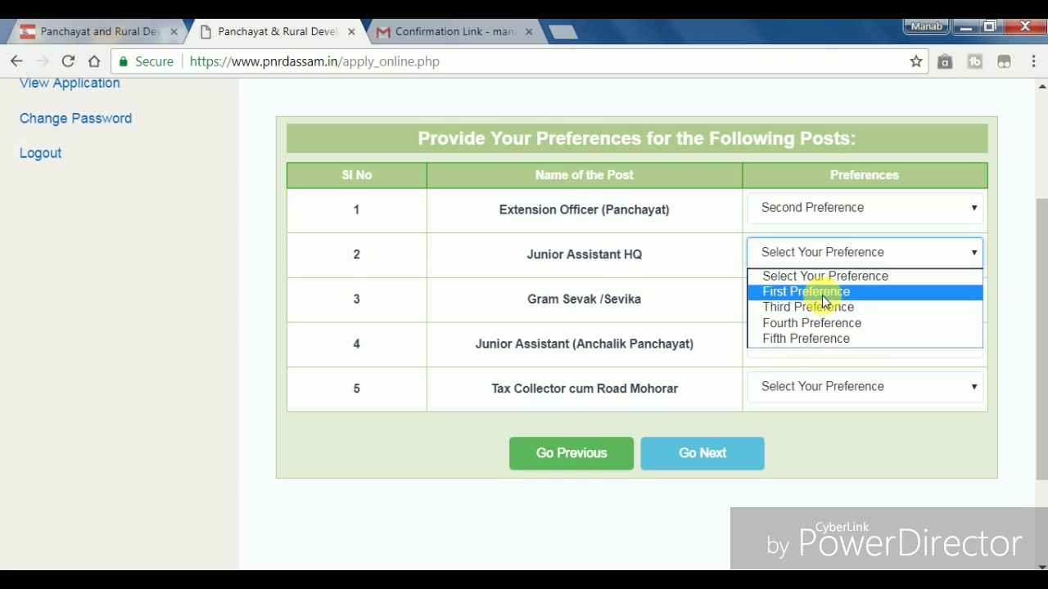
{"action": "left_click", "coordinate": [824, 292]}
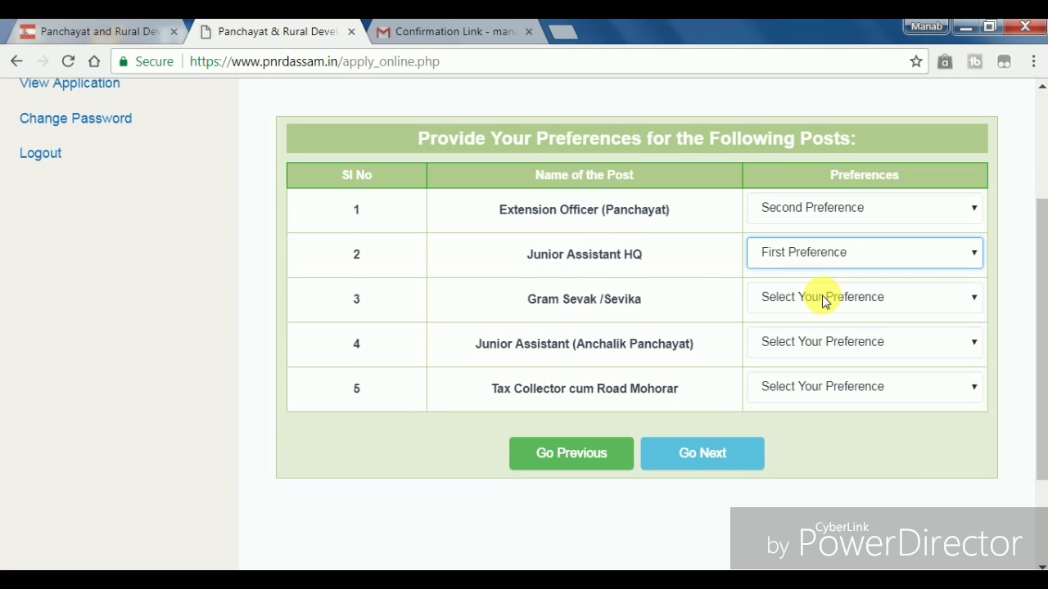
{"action": "left_click", "coordinate": [831, 302]}
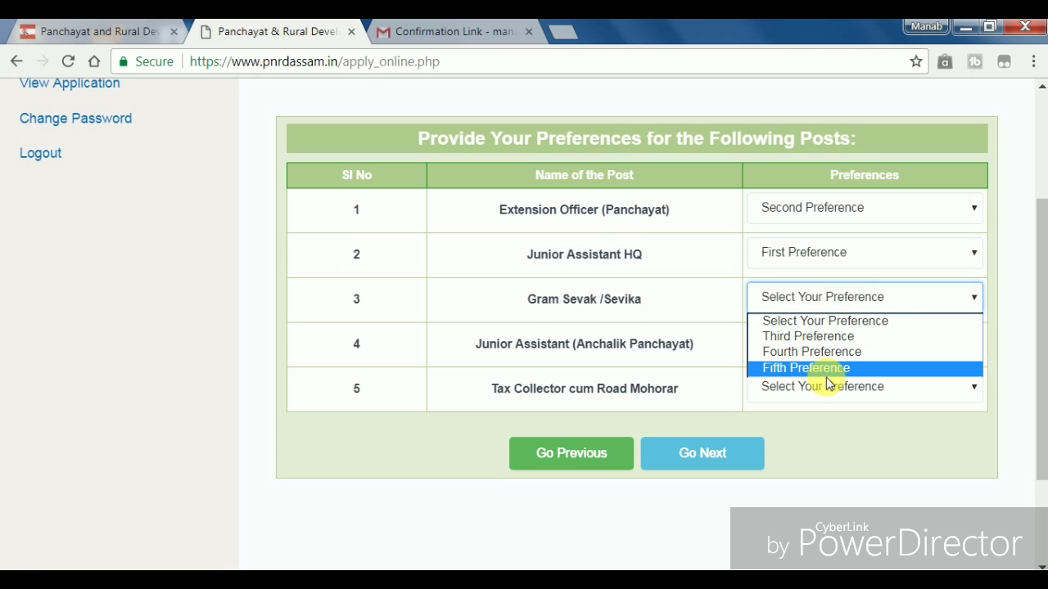
{"action": "left_click", "coordinate": [828, 370]}
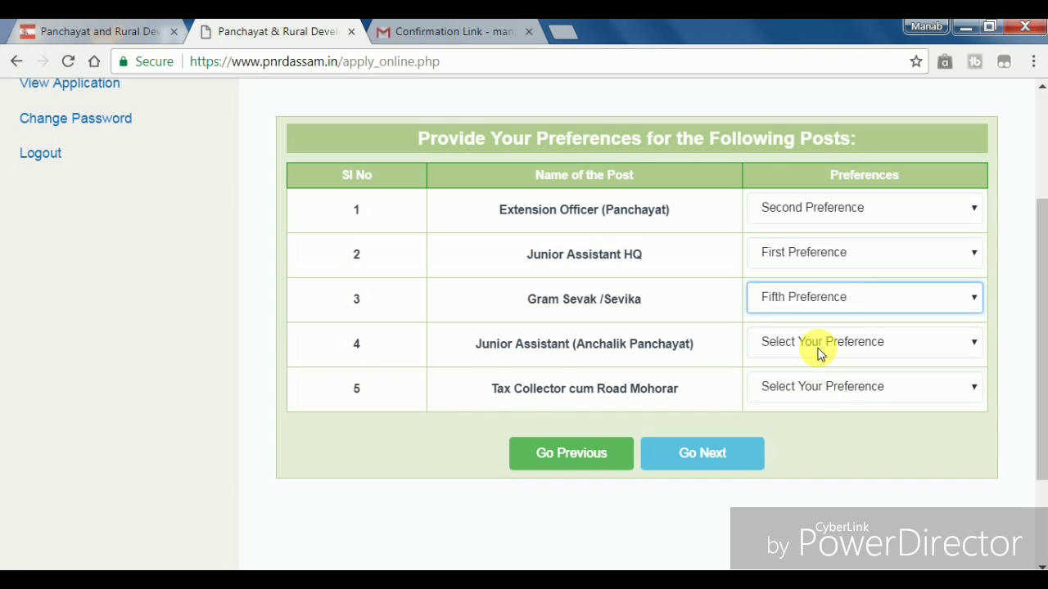
{"action": "left_click", "coordinate": [819, 348]}
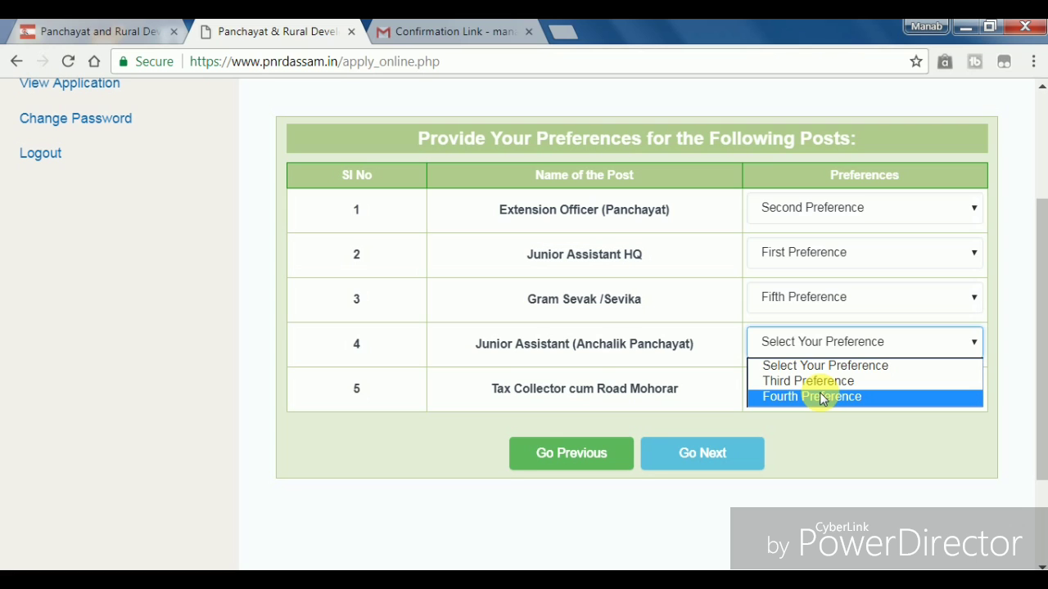
{"action": "left_click", "coordinate": [823, 397]}
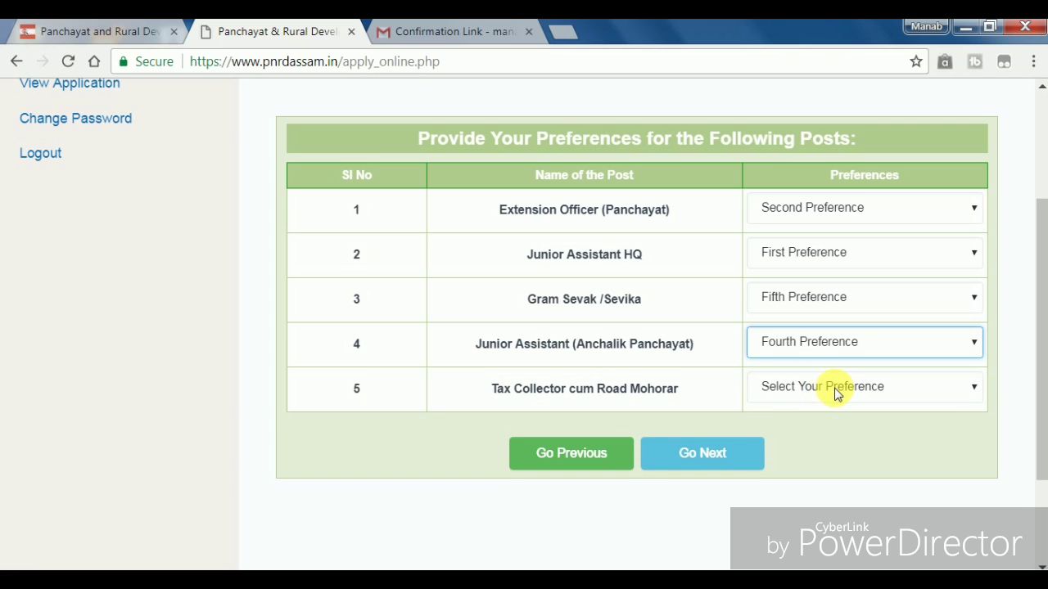
{"action": "left_click", "coordinate": [828, 388]}
{"action": "left_click", "coordinate": [826, 426]}
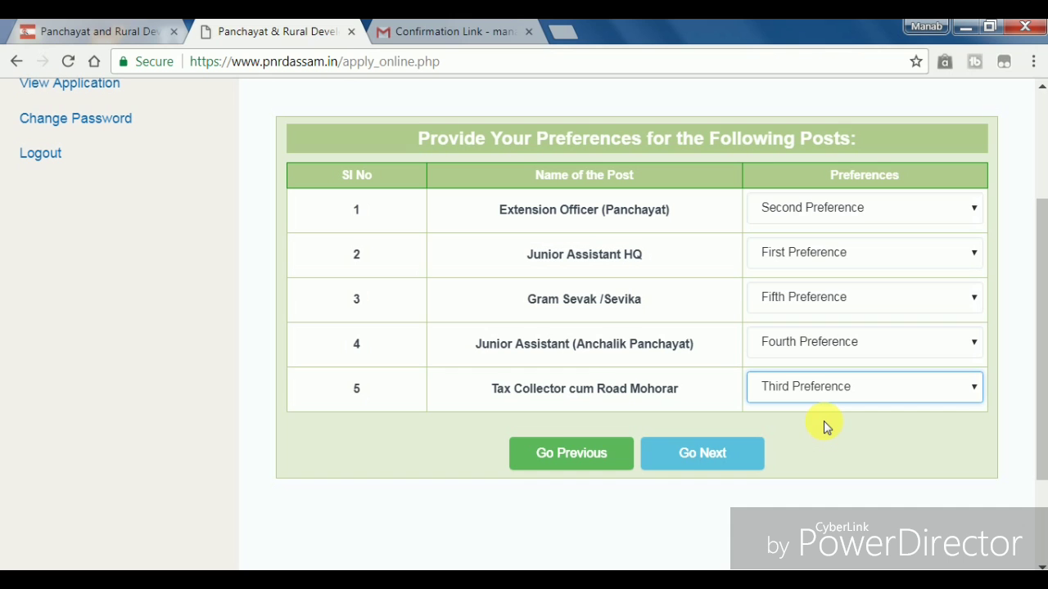
{"action": "left_click", "coordinate": [697, 455]}
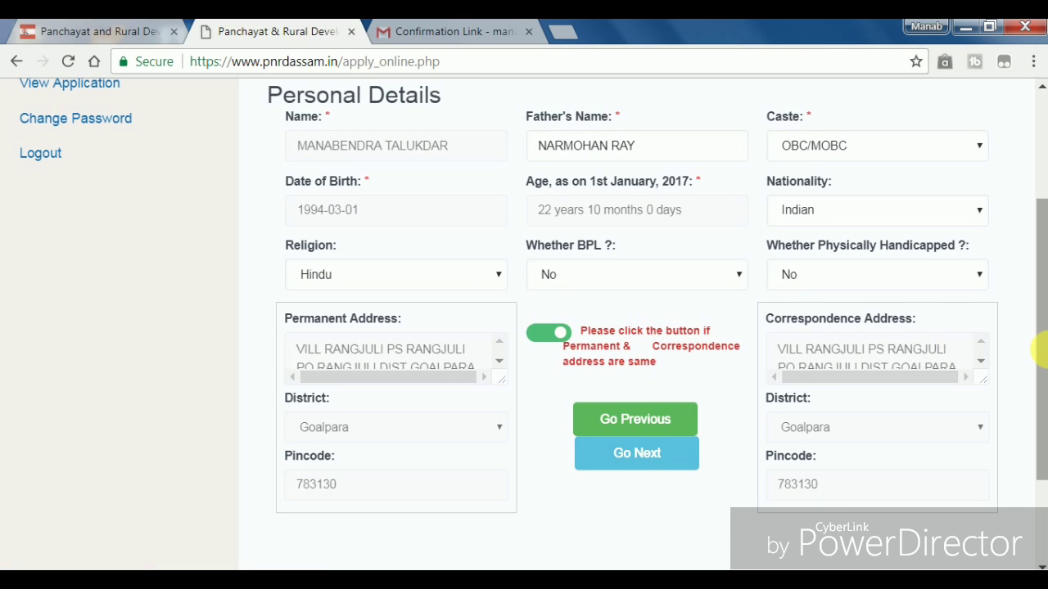
- Replace the father's name with the new name and set the caste to General
{"action": "scroll", "coordinate": [1040, 264], "scroll_direction": "up", "scroll_amount": 1}
{"action": "scroll", "coordinate": [1039, 263], "scroll_direction": "up", "scroll_amount": 3}
{"action": "scroll", "coordinate": [1039, 254], "scroll_direction": "down", "scroll_amount": 1}
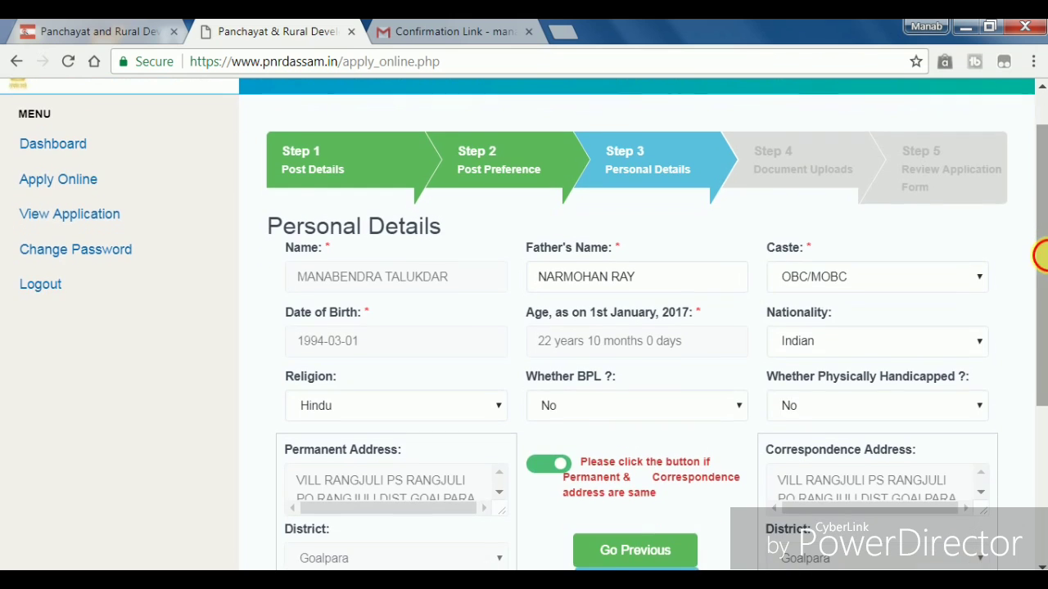
{"action": "left_click_drag", "start_coordinate": [1040, 278], "coordinate": [1039, 257]}
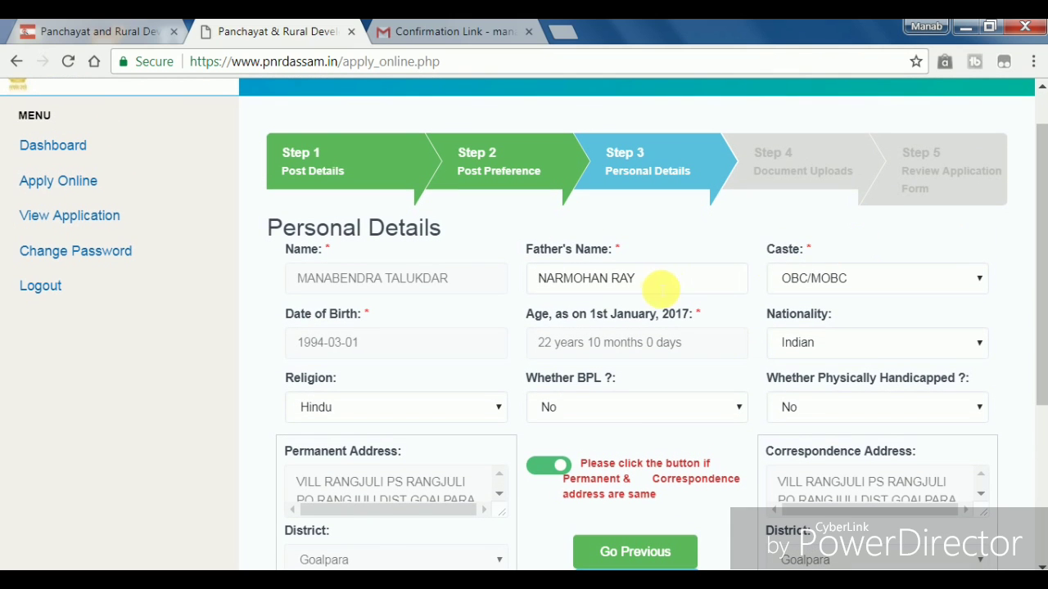
{"action": "left_click", "coordinate": [659, 280]}
{"action": "key", "text": "BackSpace"}
{"action": "key", "text": "BackSpace"}
{"action": "key", "text": "BackSpace"}
{"action": "key", "text": "BackSpace"}
{"action": "key", "text": "BackSpace"}
{"action": "key", "text": "BackSpace"}
{"action": "key", "text": "BackSpace"}
{"action": "key", "text": "BackSpace"}
{"action": "key", "text": "BackSpace"}
{"action": "key", "text": "BackSpace"}
{"action": "key", "text": "BackSpace"}
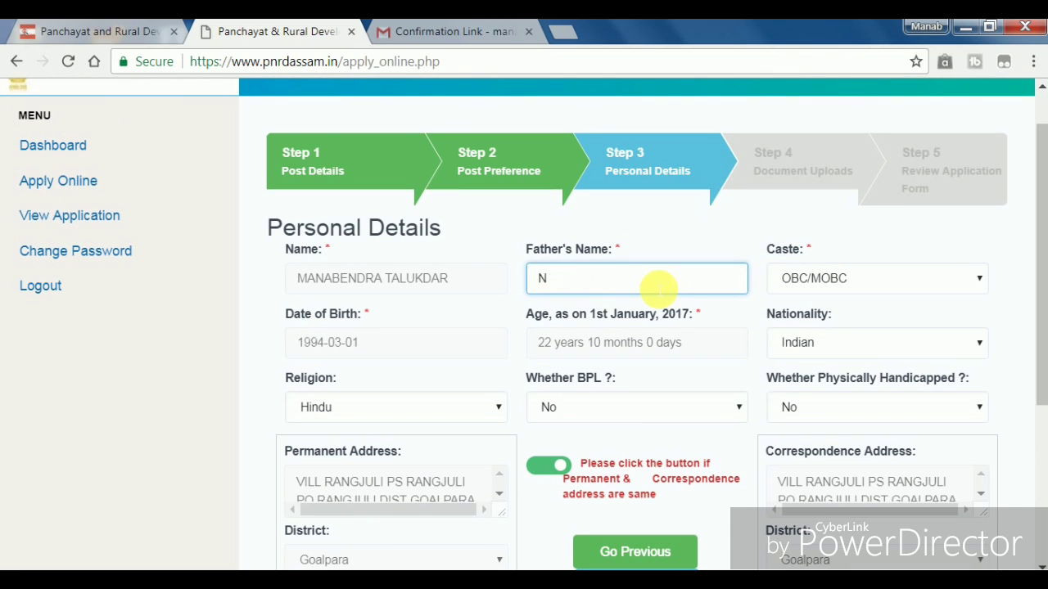
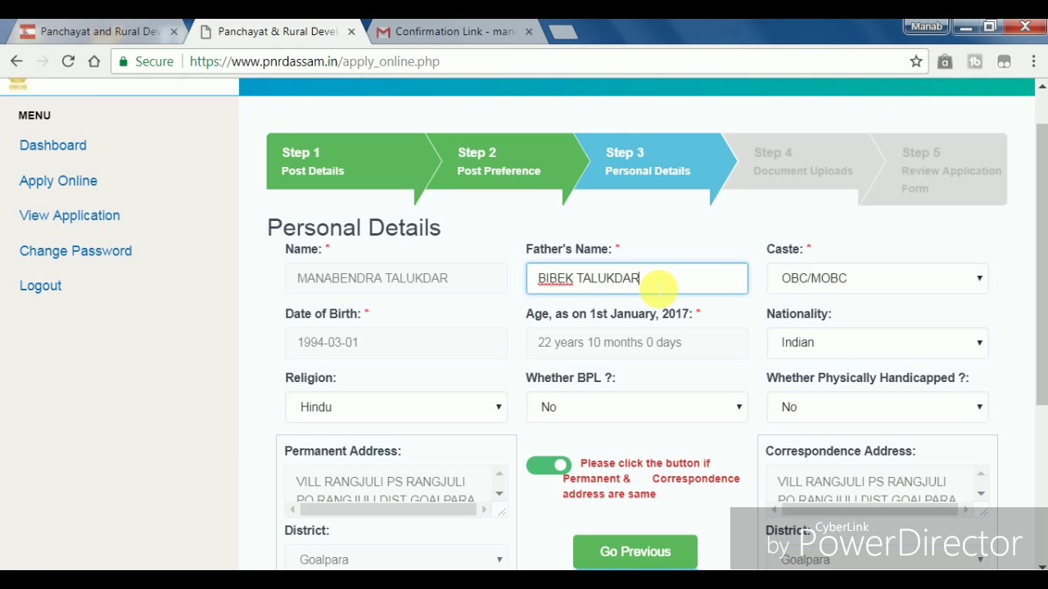
{"action": "left_click", "coordinate": [830, 281]}
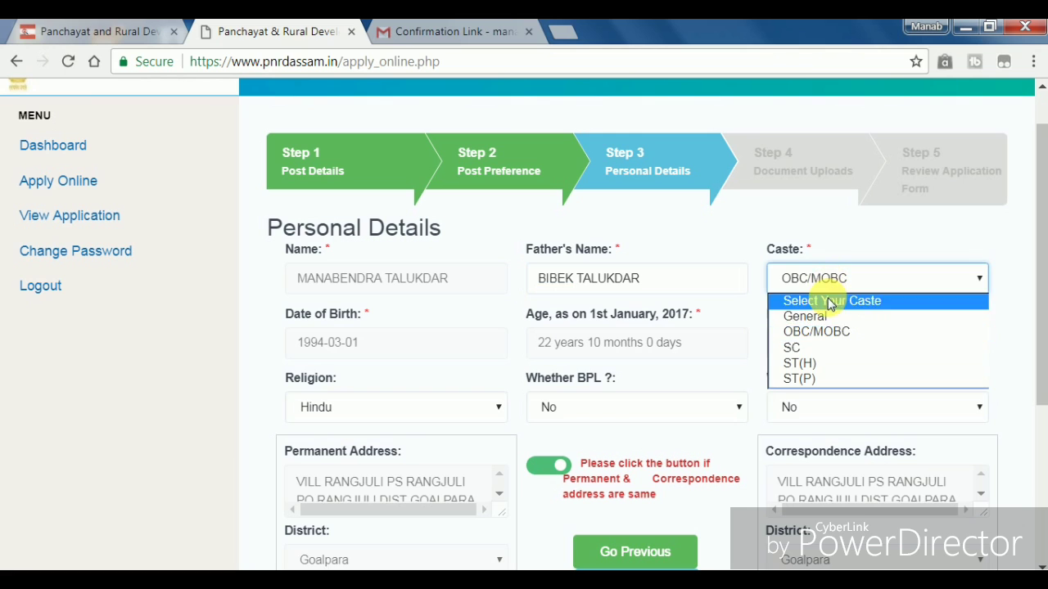
{"action": "left_click", "coordinate": [809, 317]}
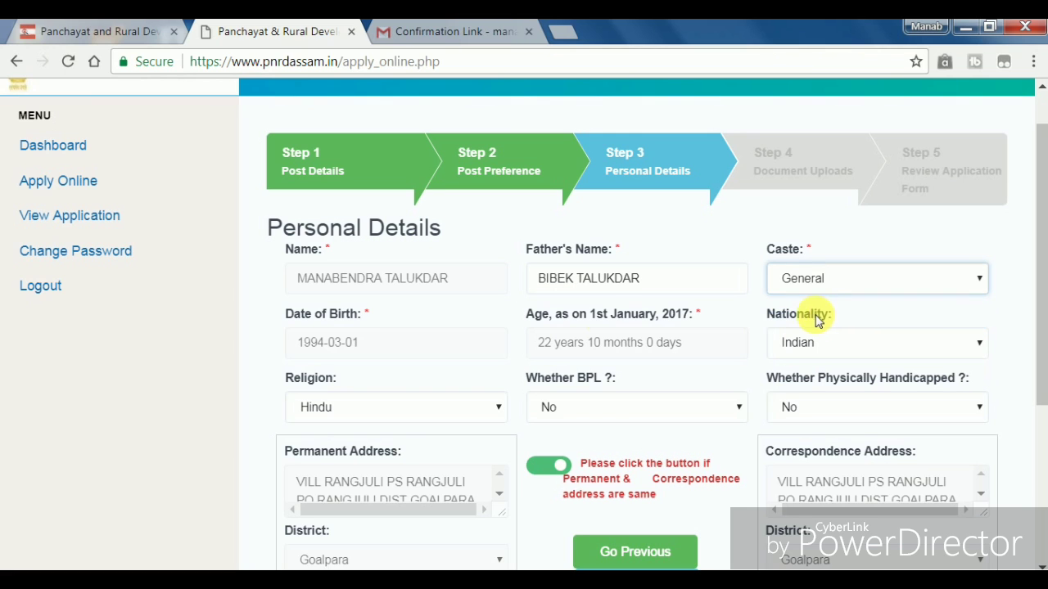
{"action": "left_click", "coordinate": [359, 353]}
{"action": "left_click", "coordinate": [388, 386]}
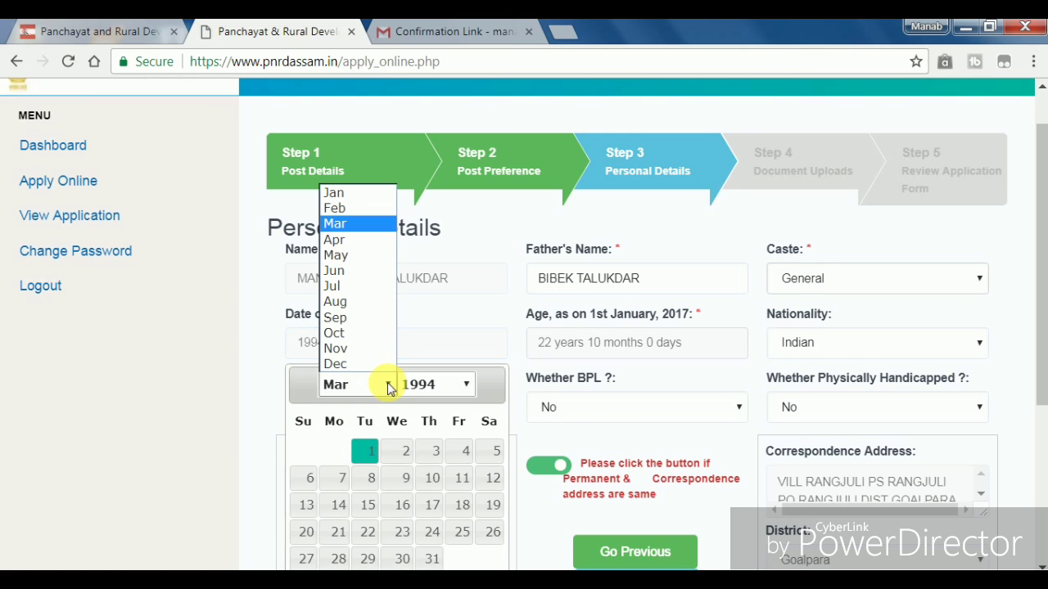
{"action": "left_click", "coordinate": [343, 209]}
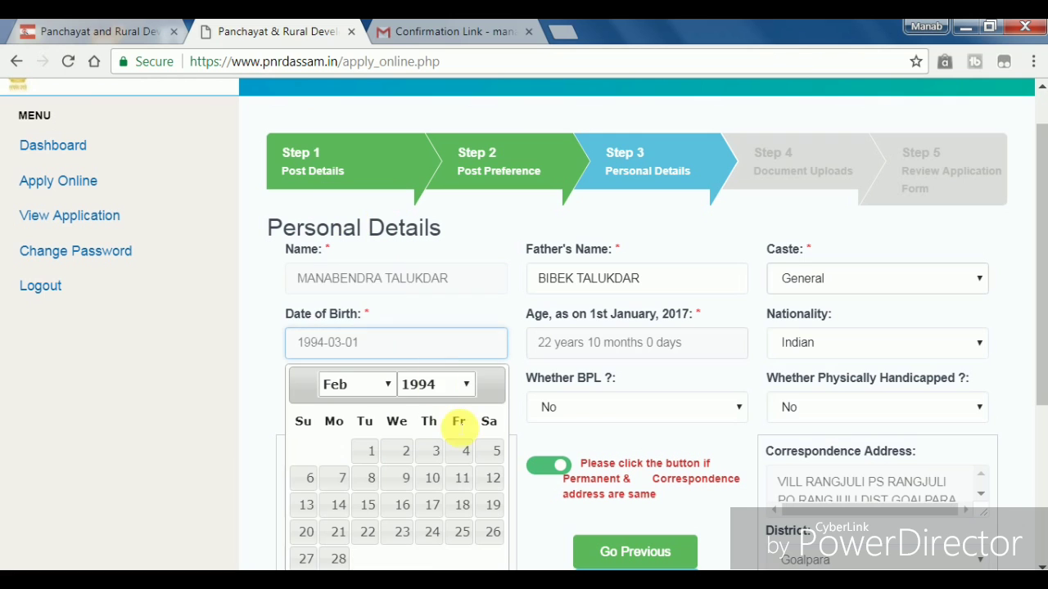
{"action": "left_click", "coordinate": [336, 560]}
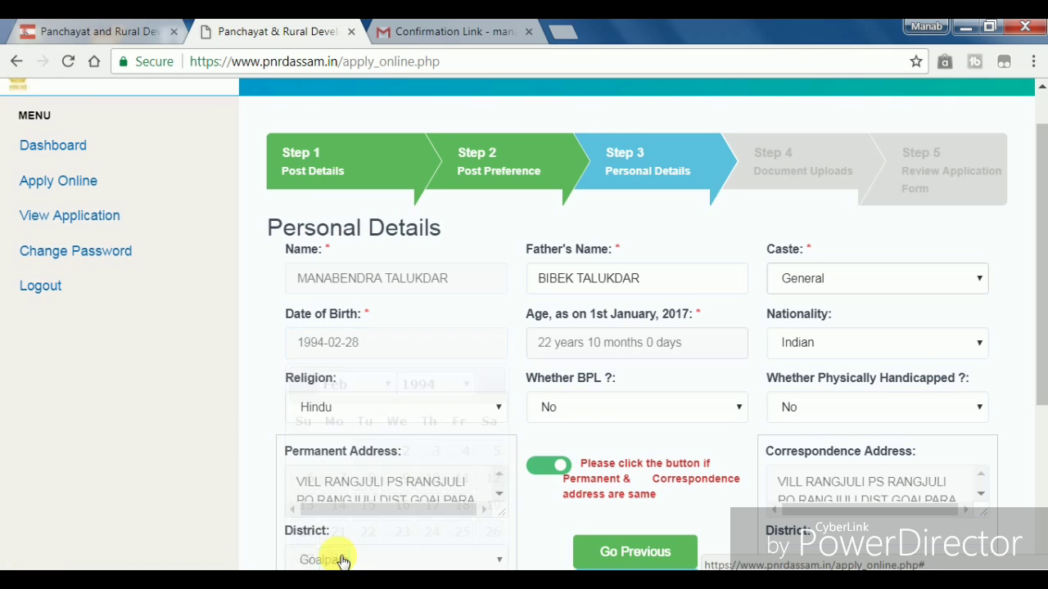
{"action": "left_click", "coordinate": [370, 343]}
{"action": "left_click", "coordinate": [461, 385]}
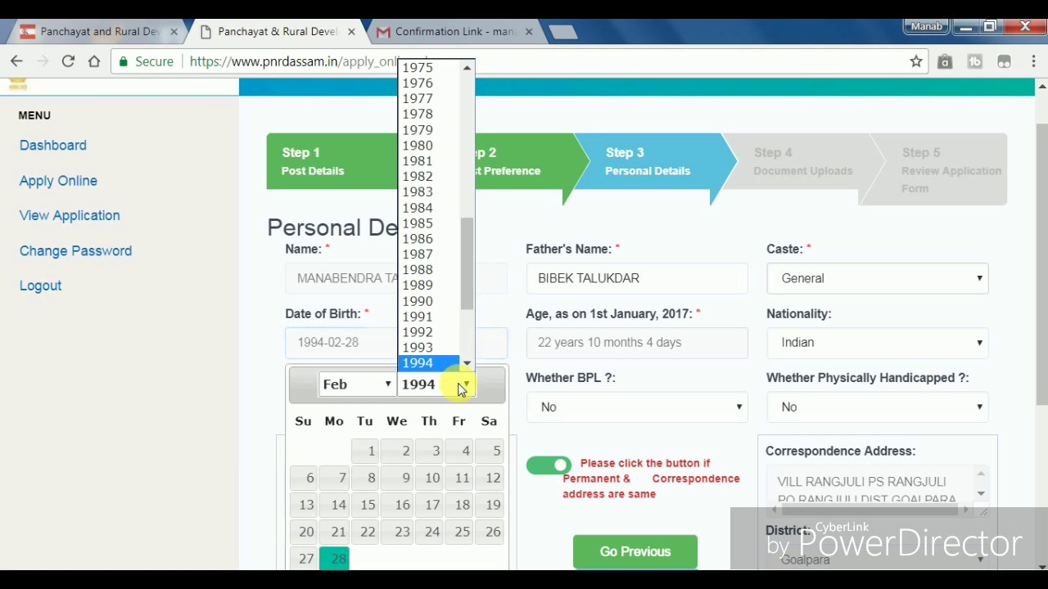
{"action": "left_click_drag", "start_coordinate": [466, 305], "coordinate": [466, 311]}
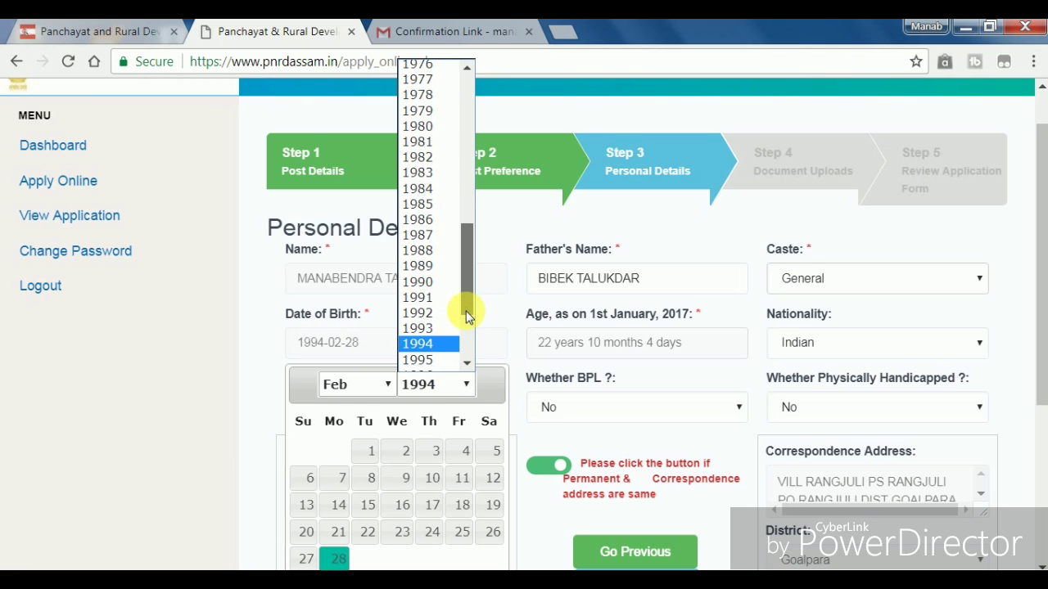
{"action": "left_click", "coordinate": [420, 369]}
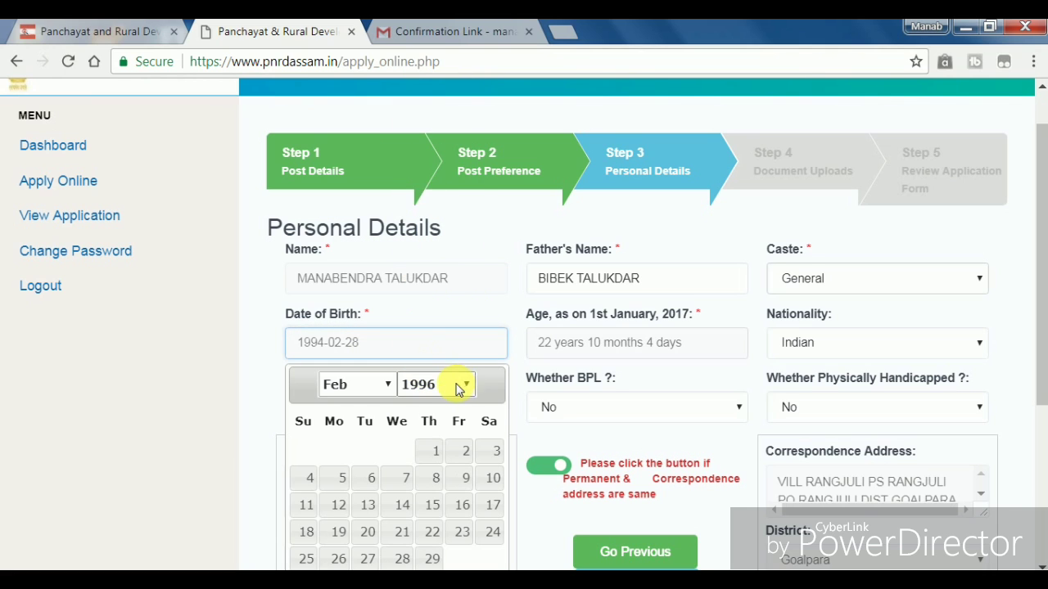
{"action": "left_click", "coordinate": [460, 385]}
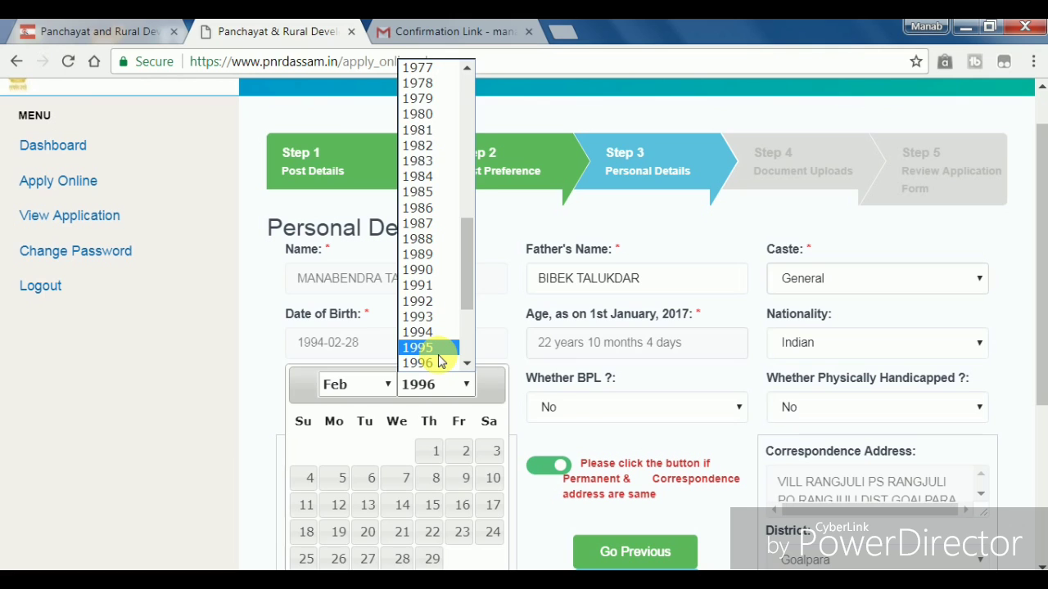
{"action": "left_click", "coordinate": [438, 354]}
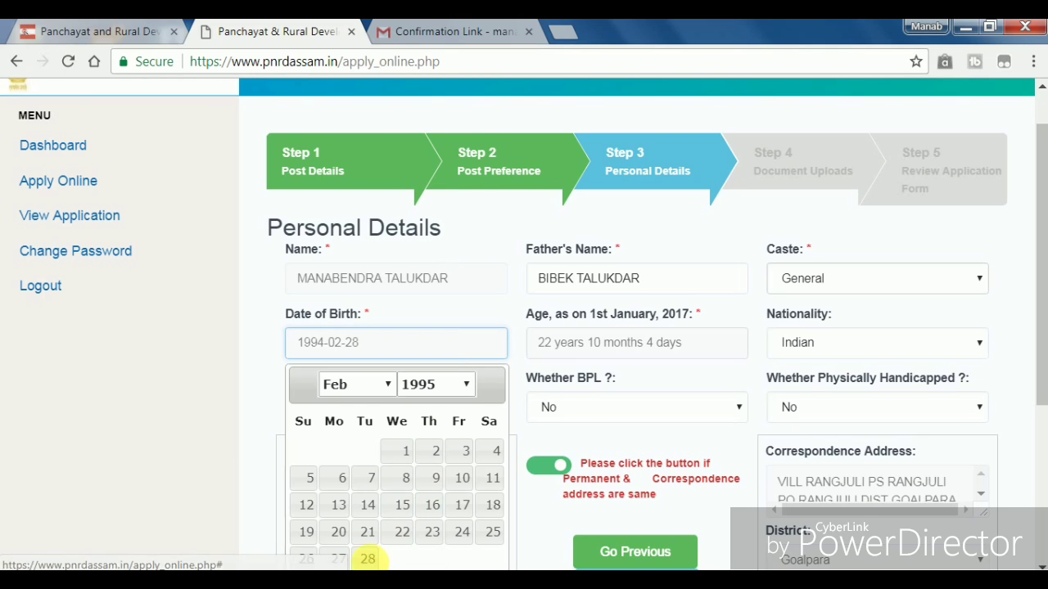
{"action": "left_click", "coordinate": [368, 558]}
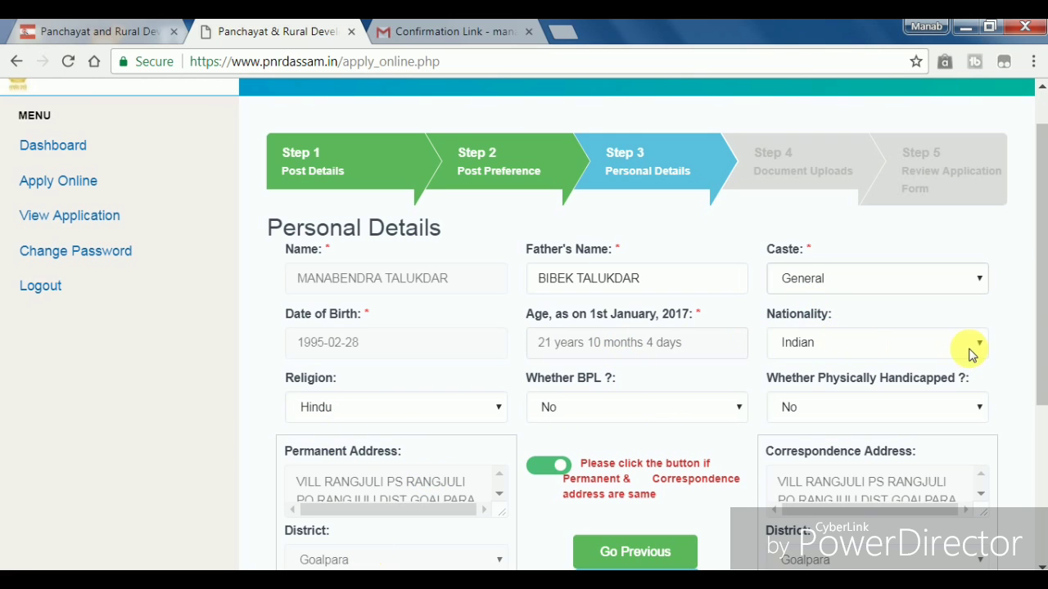
- Edit the permanent address text, bringing its second line into view and selecting the district name
{"action": "left_click_drag", "start_coordinate": [1036, 351], "coordinate": [1044, 403]}
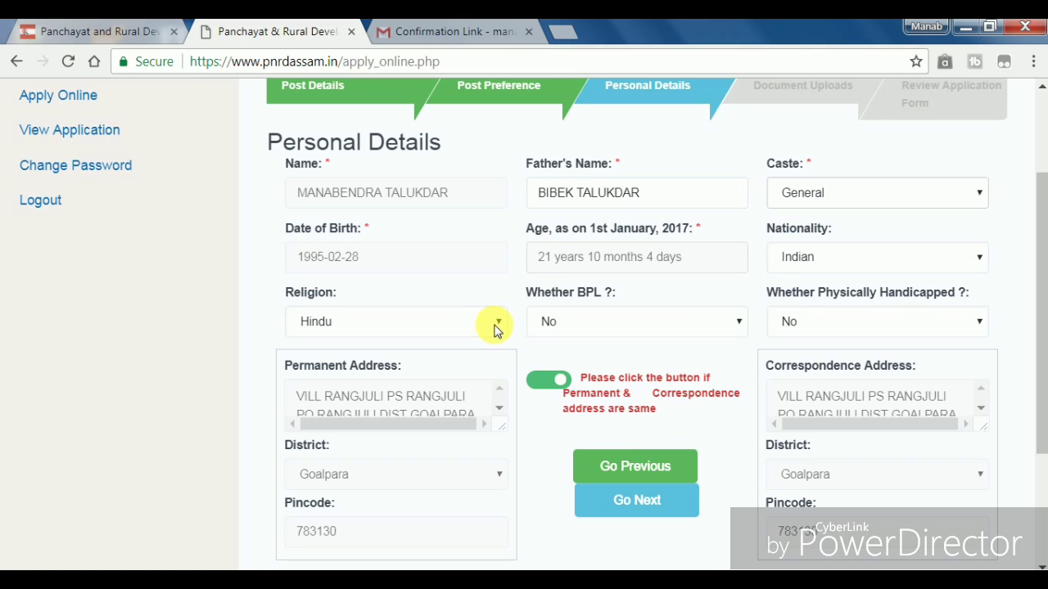
{"action": "left_click", "coordinate": [444, 401]}
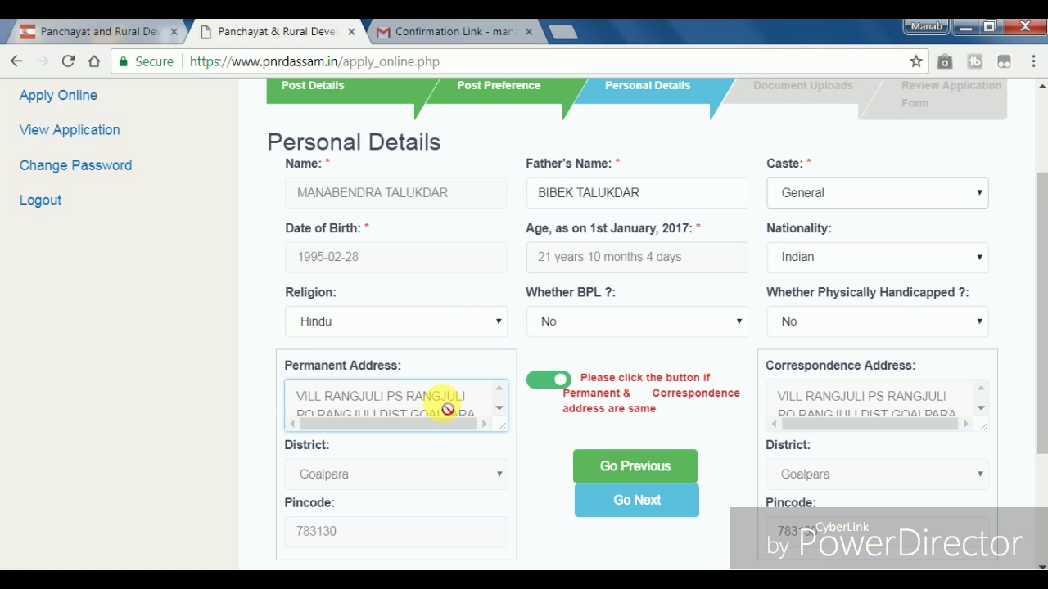
{"action": "left_click", "coordinate": [498, 409]}
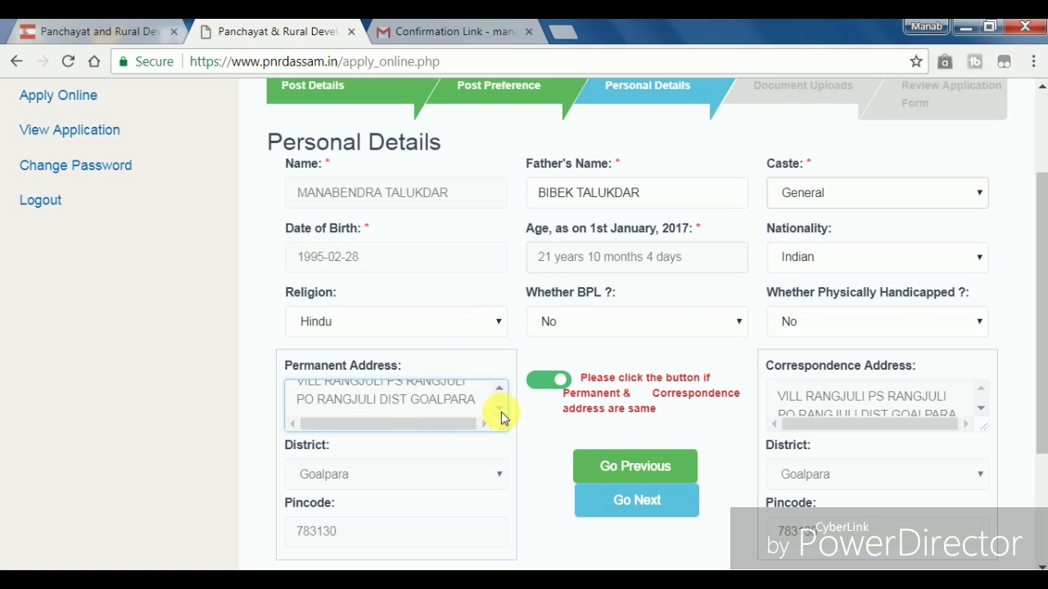
{"action": "double_click", "coordinate": [483, 407]}
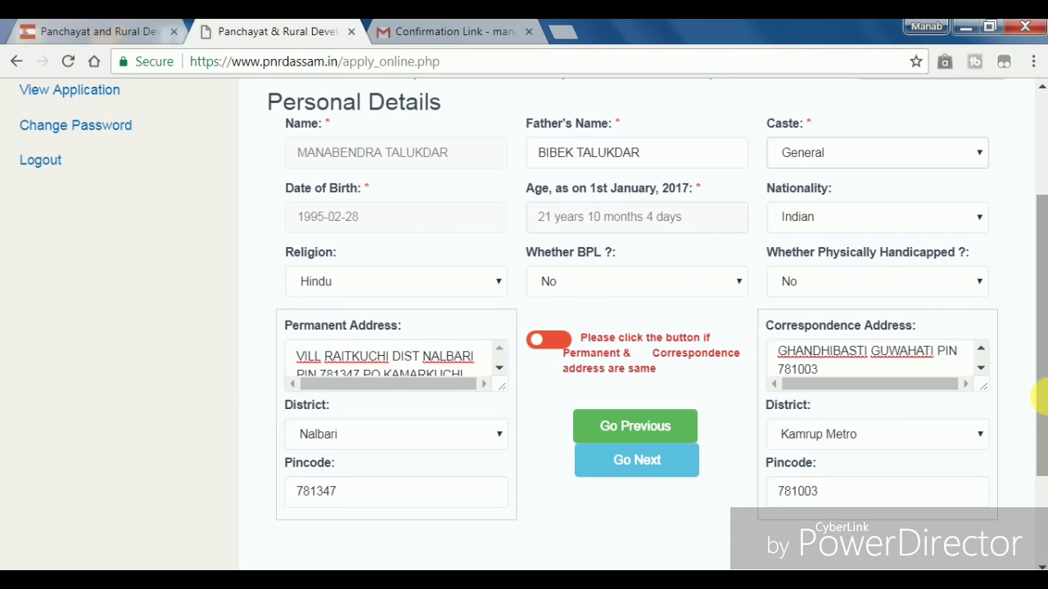
{"action": "left_click_drag", "start_coordinate": [1038, 354], "coordinate": [1040, 382]}
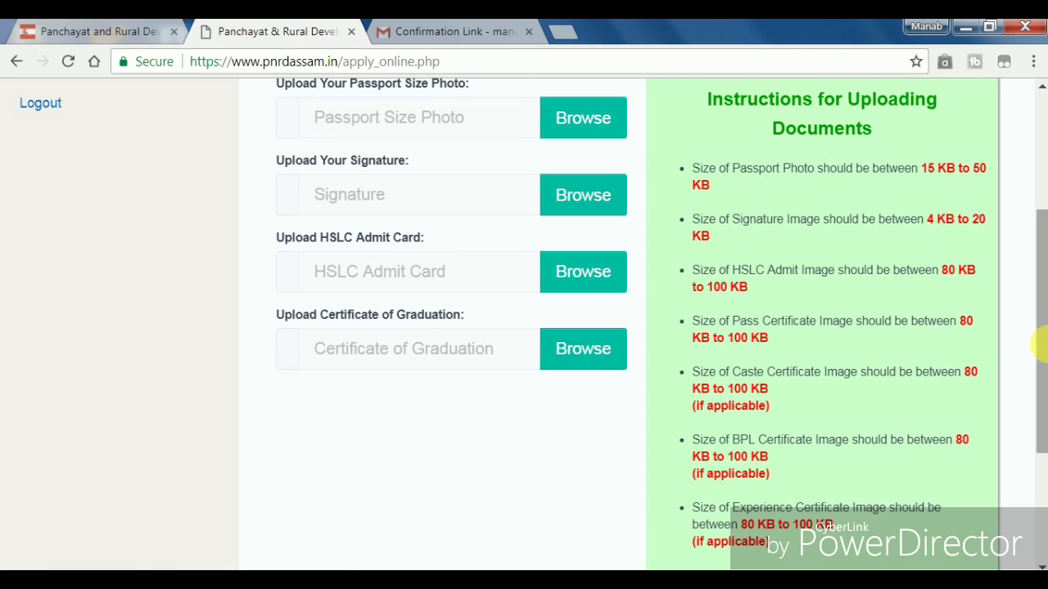
- Scroll down through the Document Uploads page's photo, signature and certificate fields, then back up
{"action": "left_click_drag", "start_coordinate": [1040, 326], "coordinate": [1044, 470]}
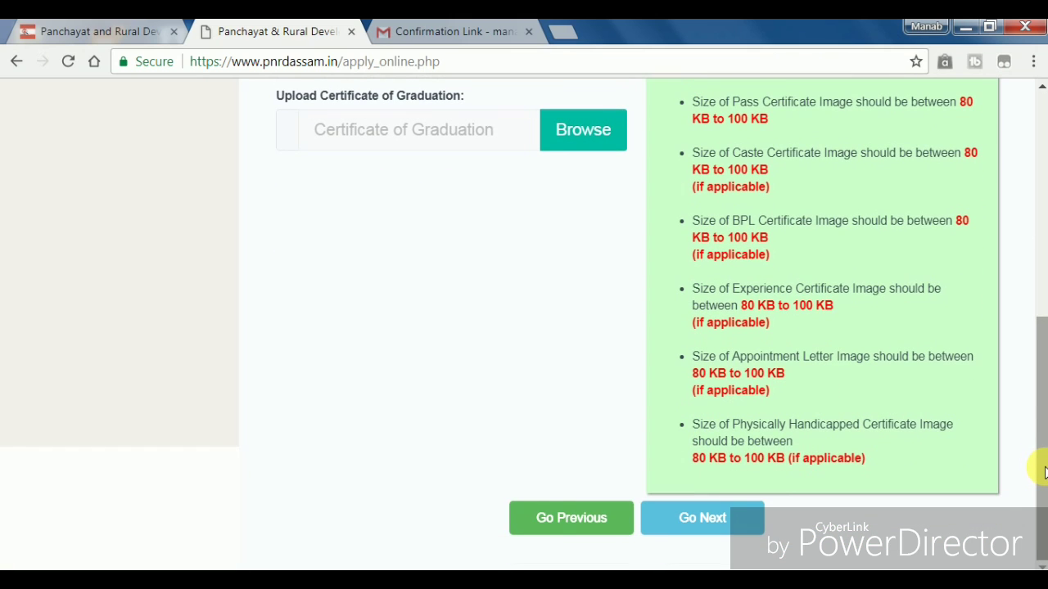
{"action": "left_click_drag", "start_coordinate": [1044, 471], "coordinate": [1040, 235]}
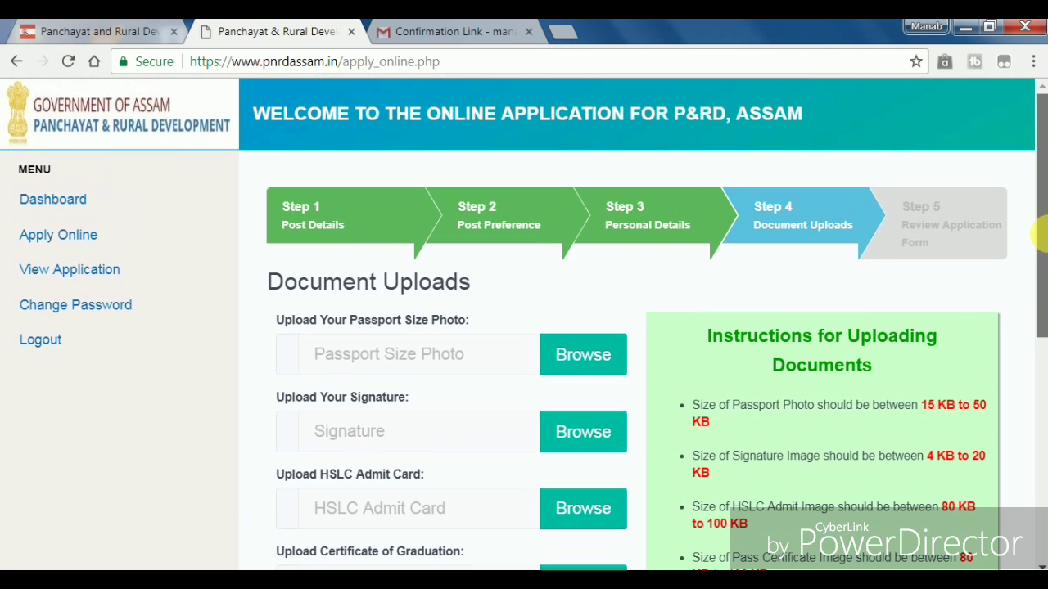